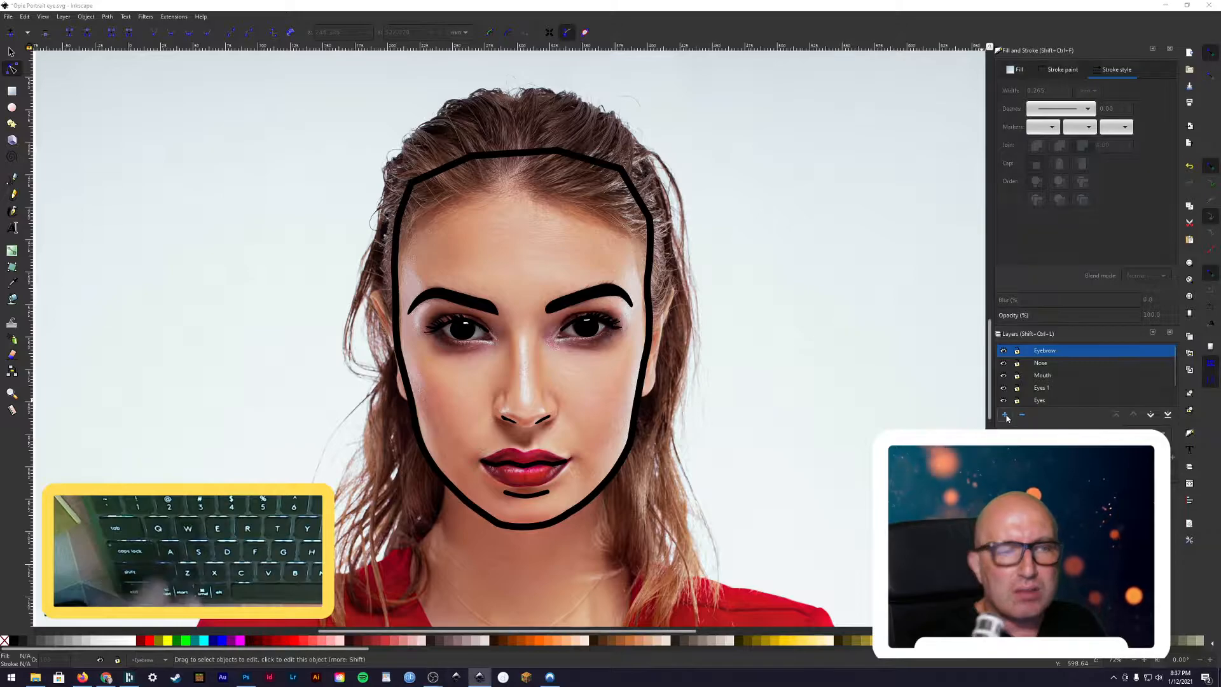
- Add a new layer named Ears above the Eyebrow layer
text(Ears)
click(649, 373)
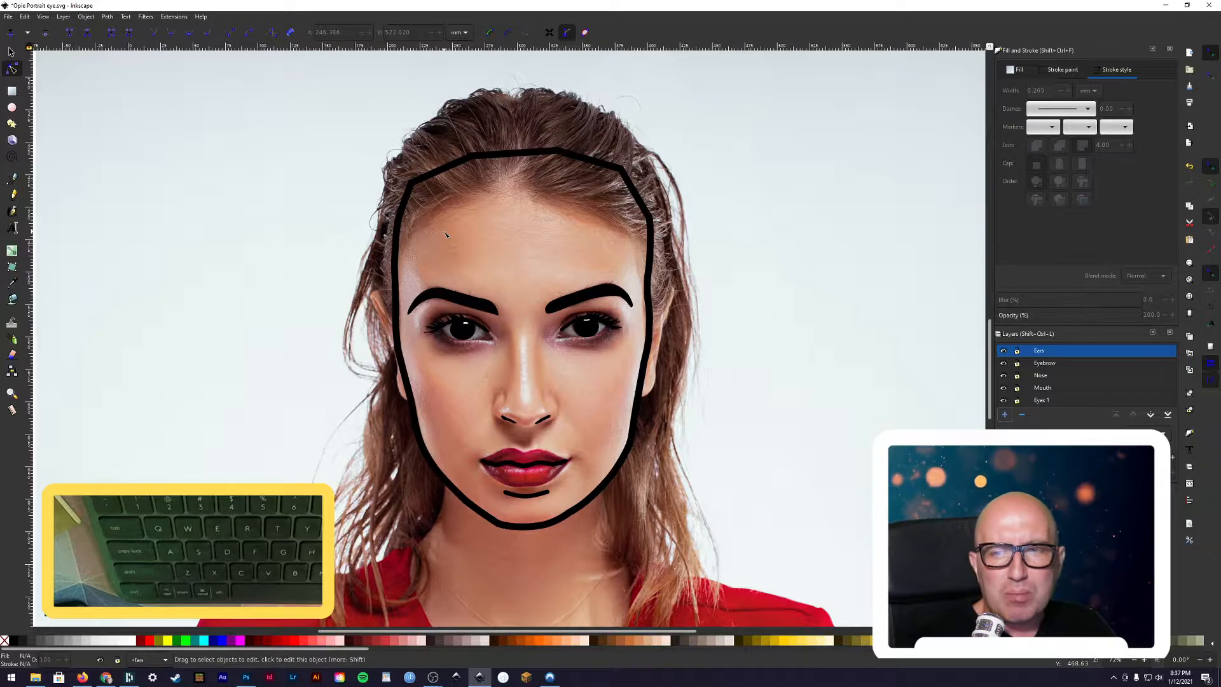
- Lock the Eyebrow, Nose, Mouth, Eyes 1 and Eyes layers, leaving Ears and Face Outline unlocked
scroll(1053, 371, down, 2)
scroll(1052, 368, up, 2)
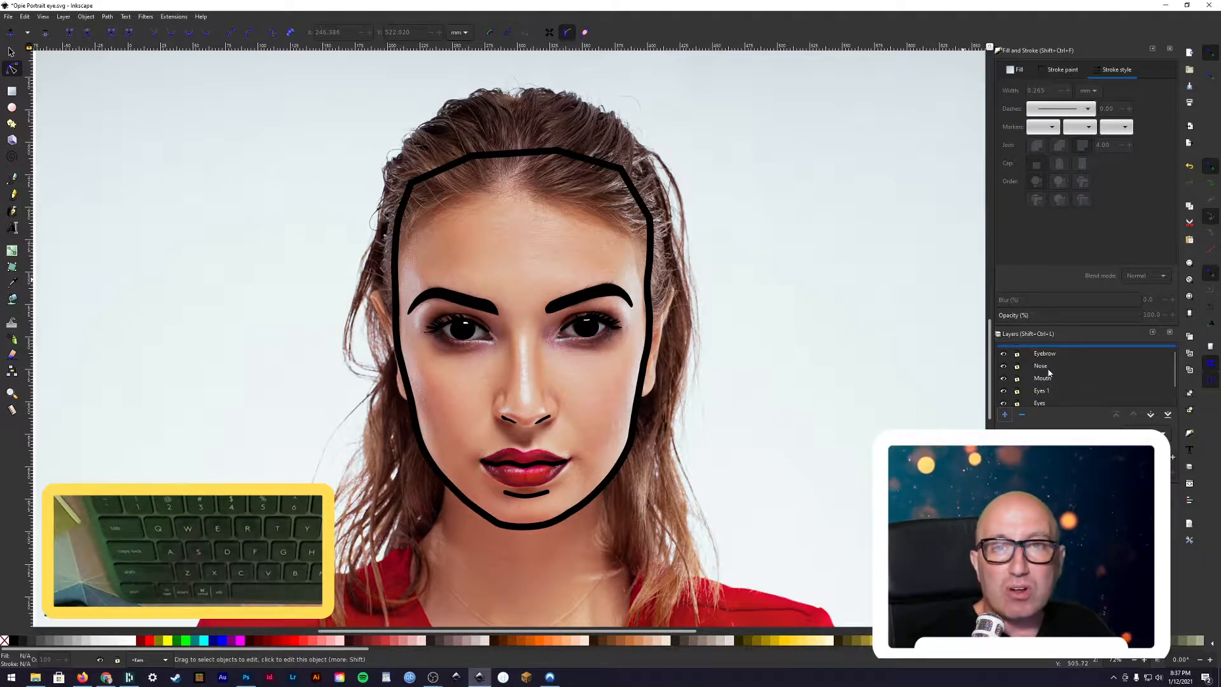
scroll(1047, 395, down, 2)
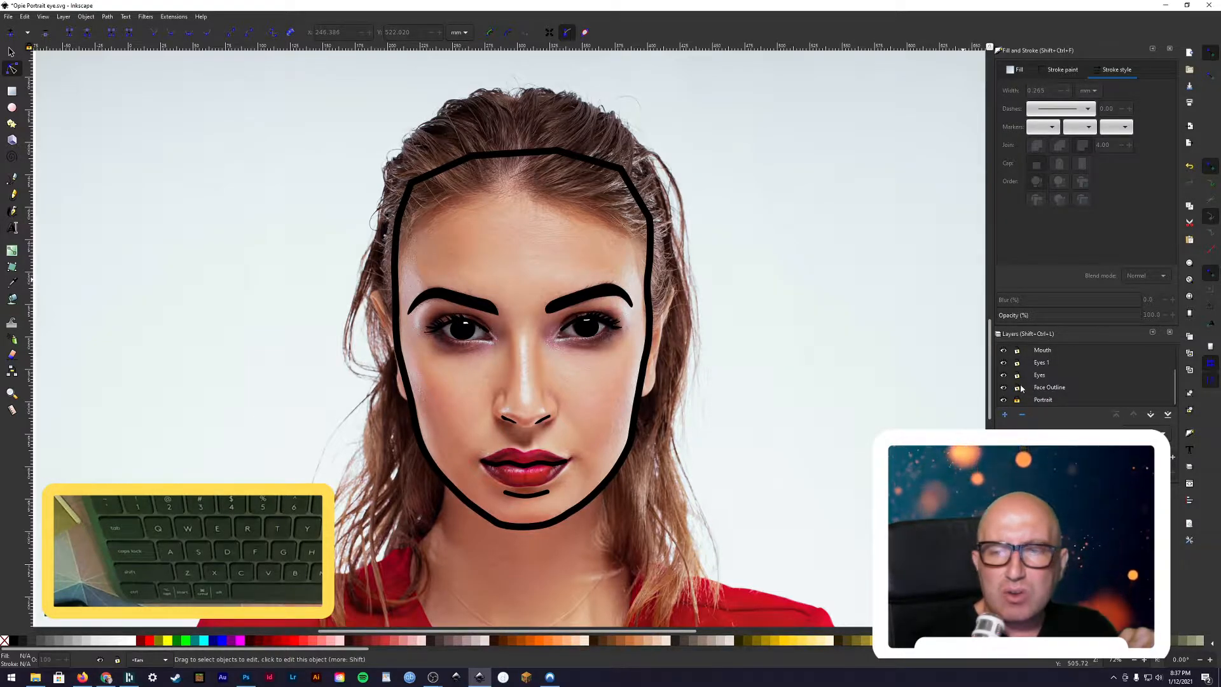
scroll(1022, 387, up, 1)
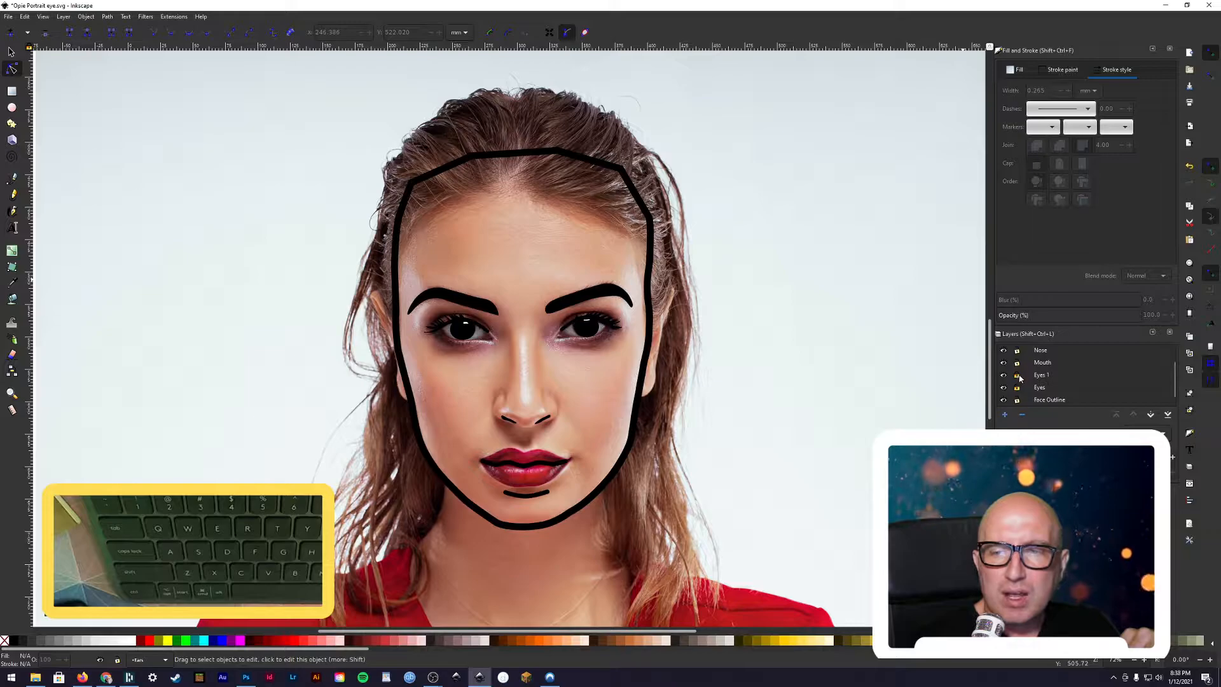
scroll(1021, 372, up, 2)
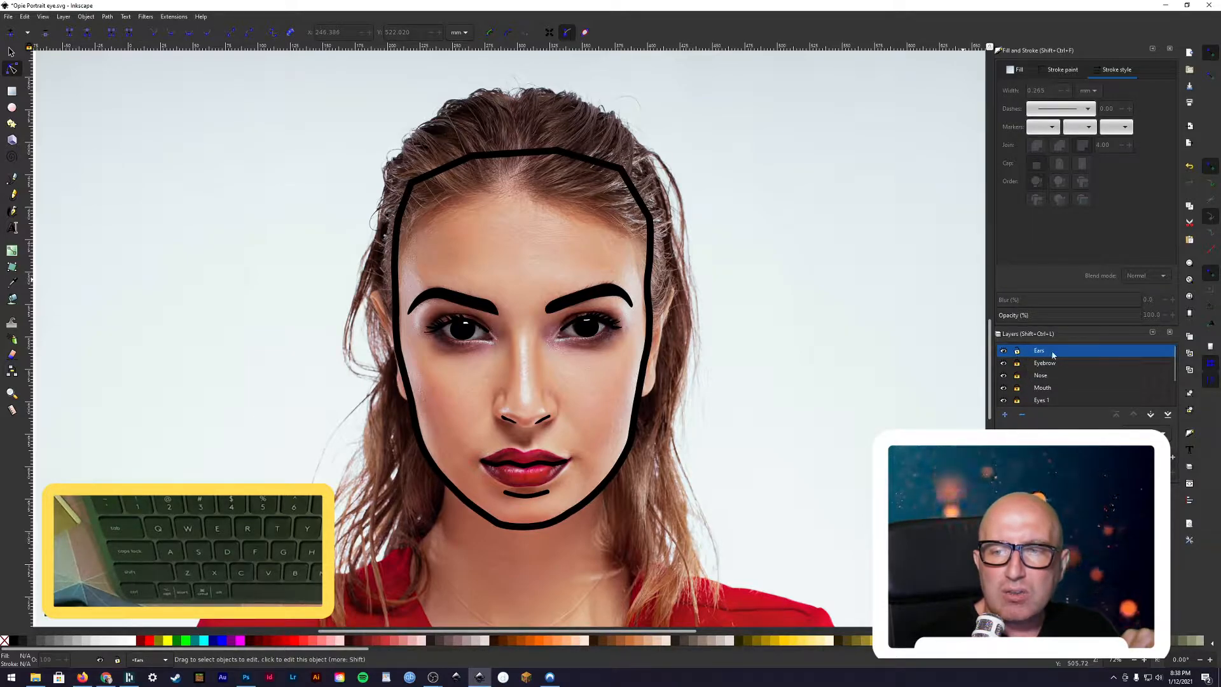
scroll(1037, 372, down, 3)
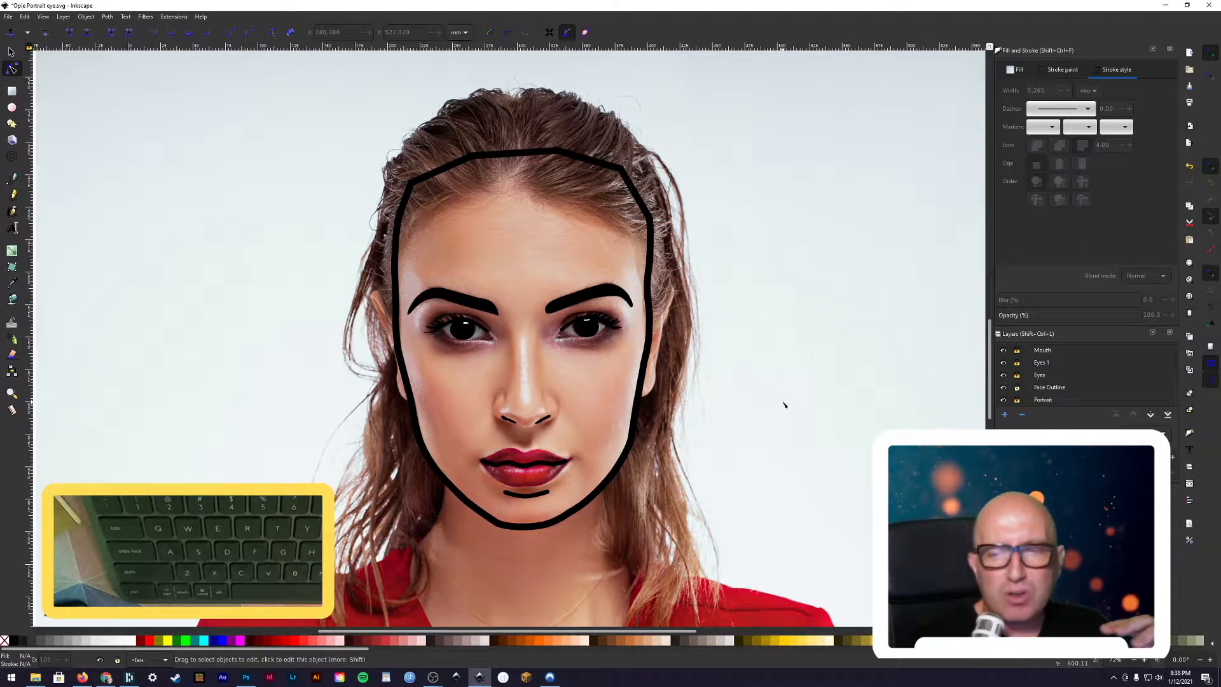
- Hide the Portrait layer to examine the line art of the eyes, eyebrows and face, and show it again
click(1004, 400)
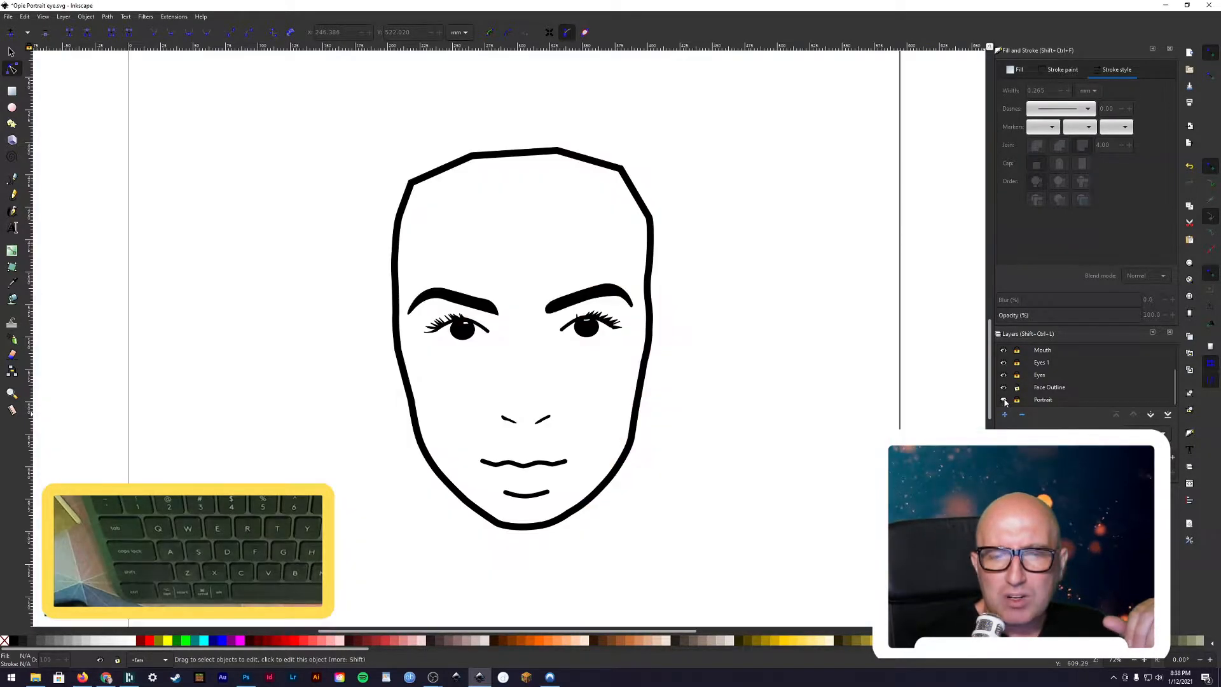
click(1050, 400)
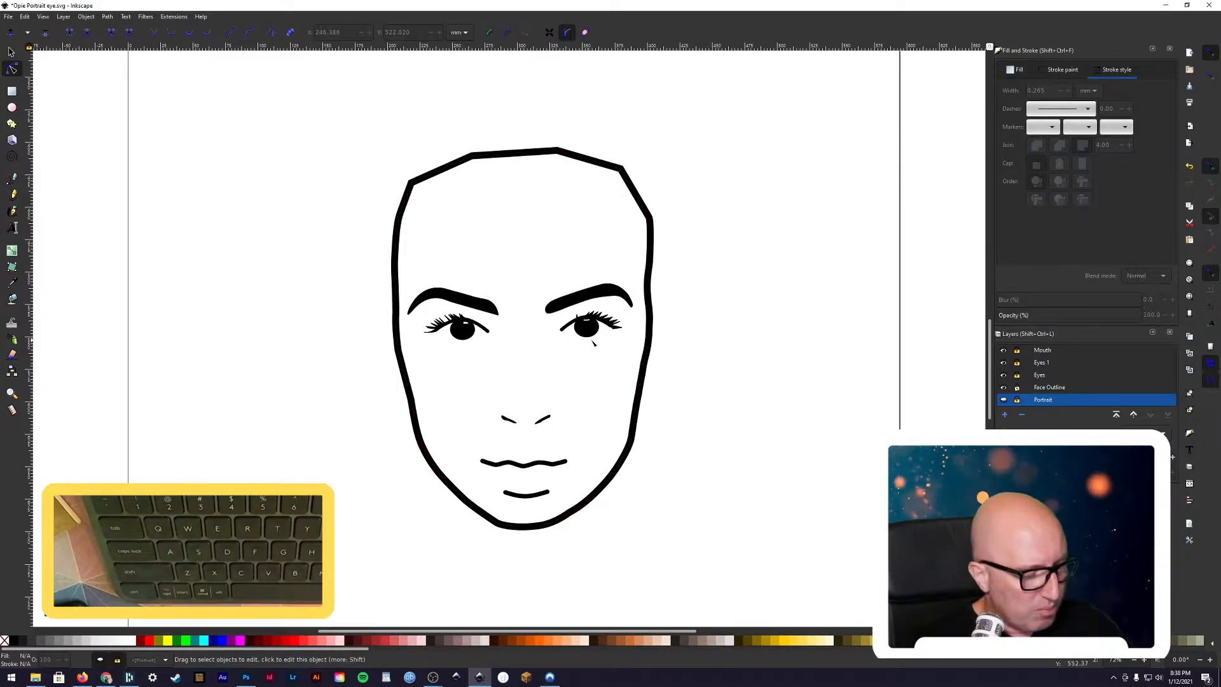
scroll(592, 343, up, 2)
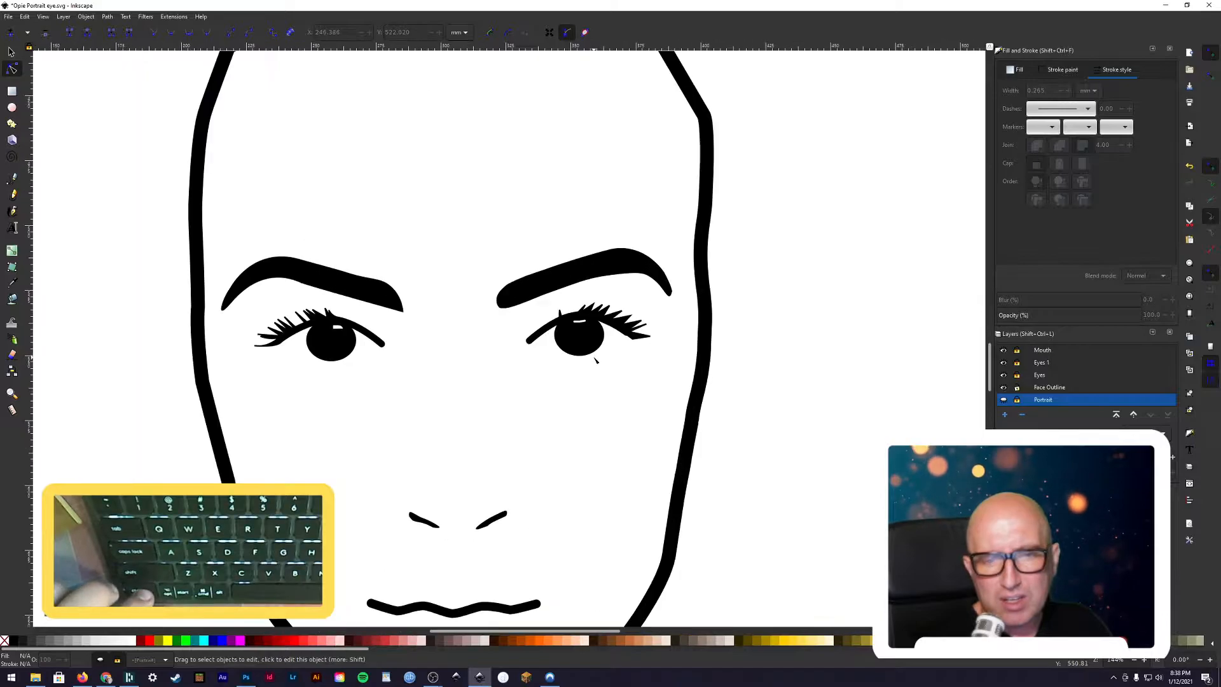
scroll(596, 361, up, 2)
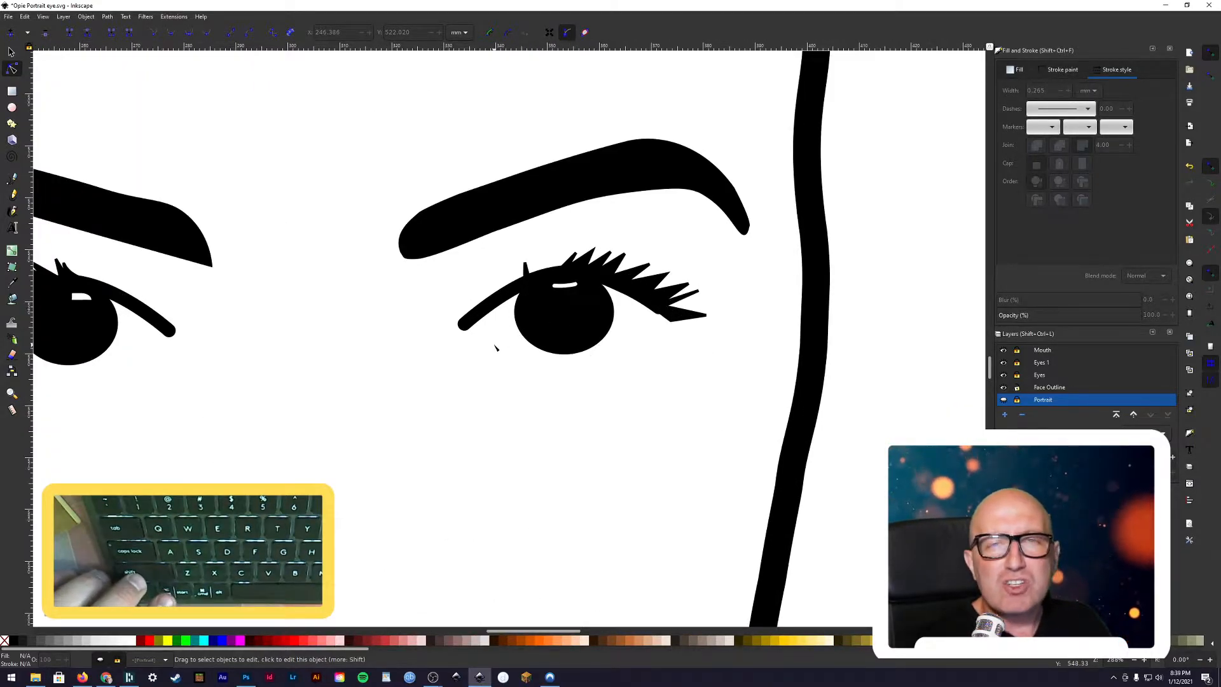
scroll(463, 347, right, 2)
scroll(463, 346, left, 6)
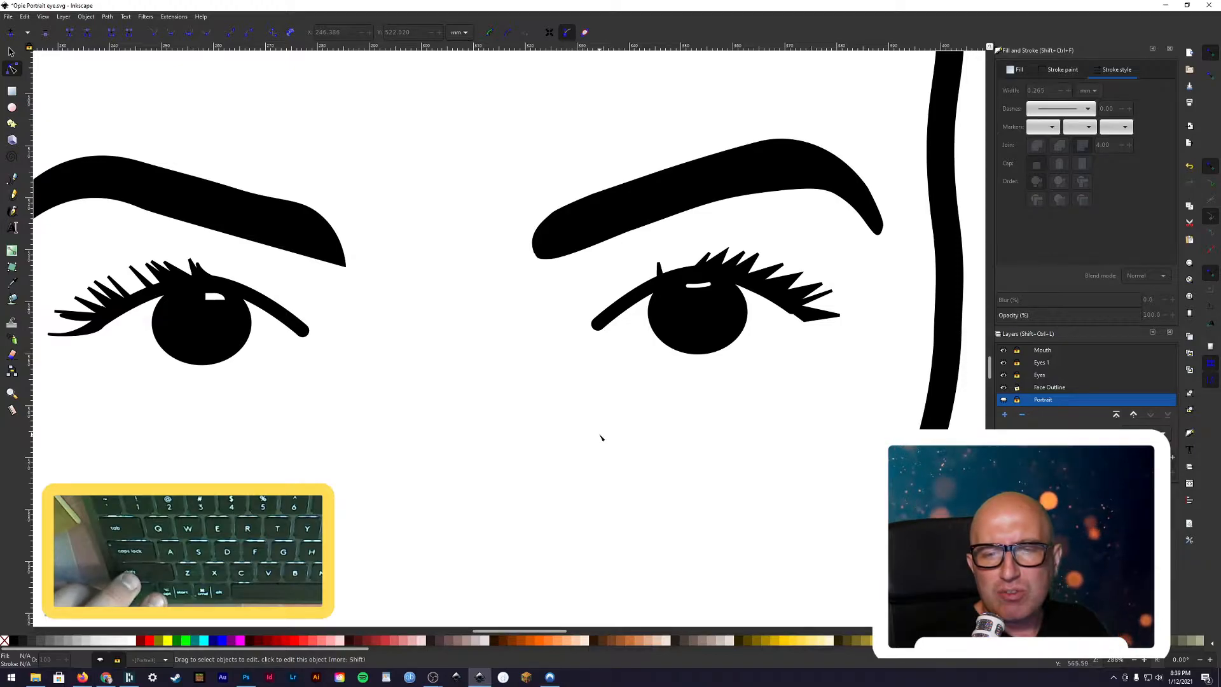
scroll(602, 438, down, 5)
scroll(604, 440, down, 2)
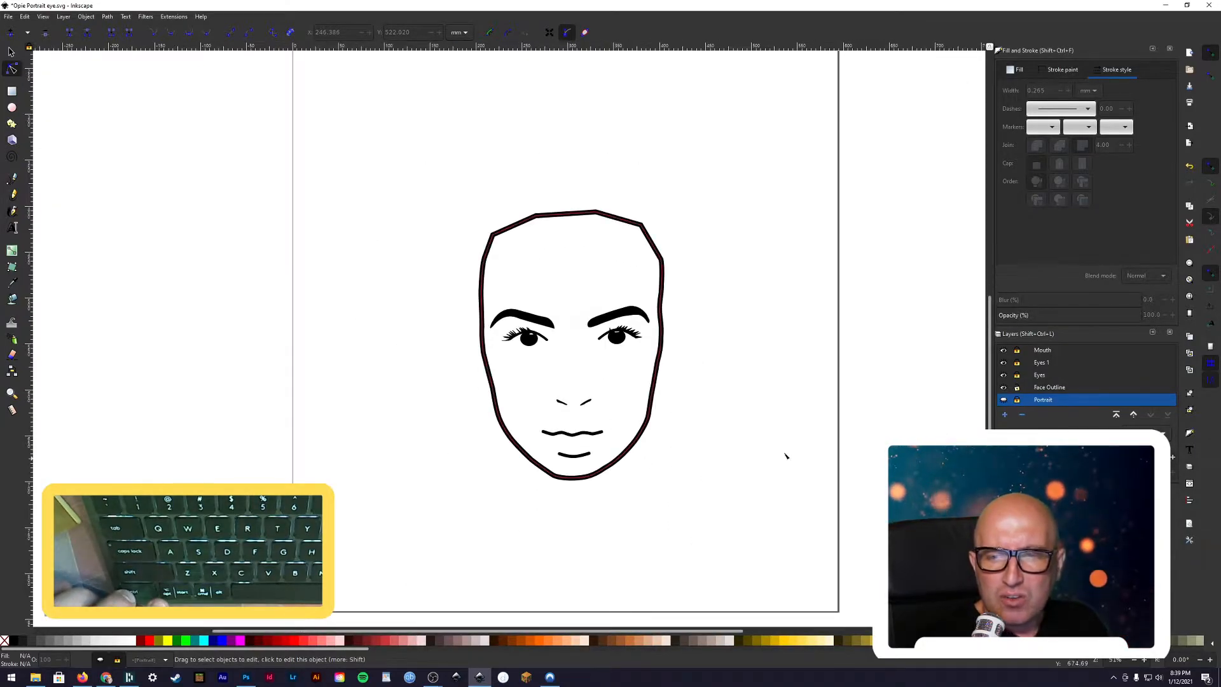
click(1003, 401)
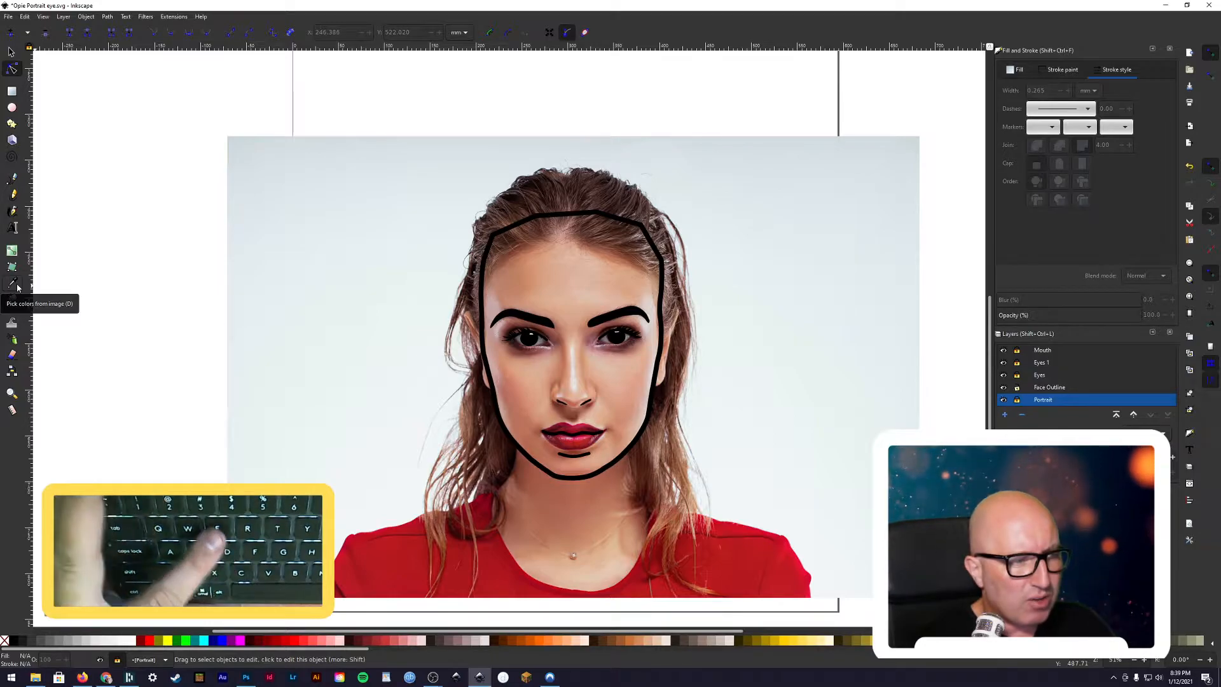
- Try sampling an averaged skin tone from the cheek in the portrait with the colour picker
key(d)
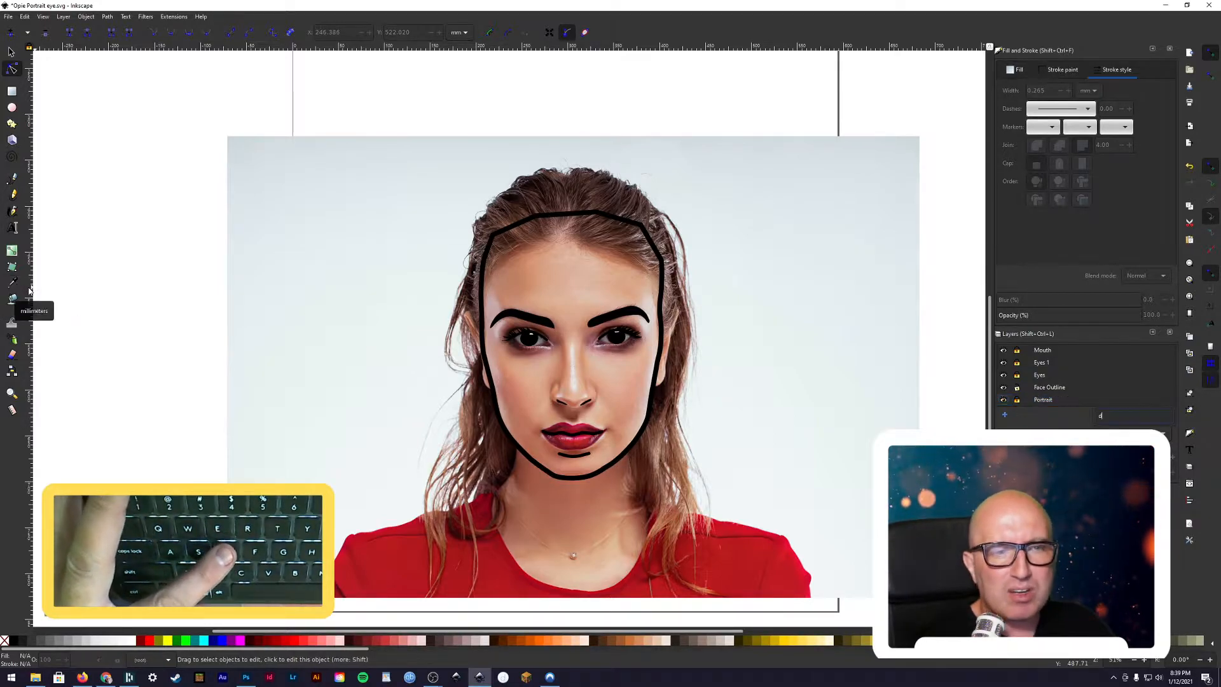
click(15, 286)
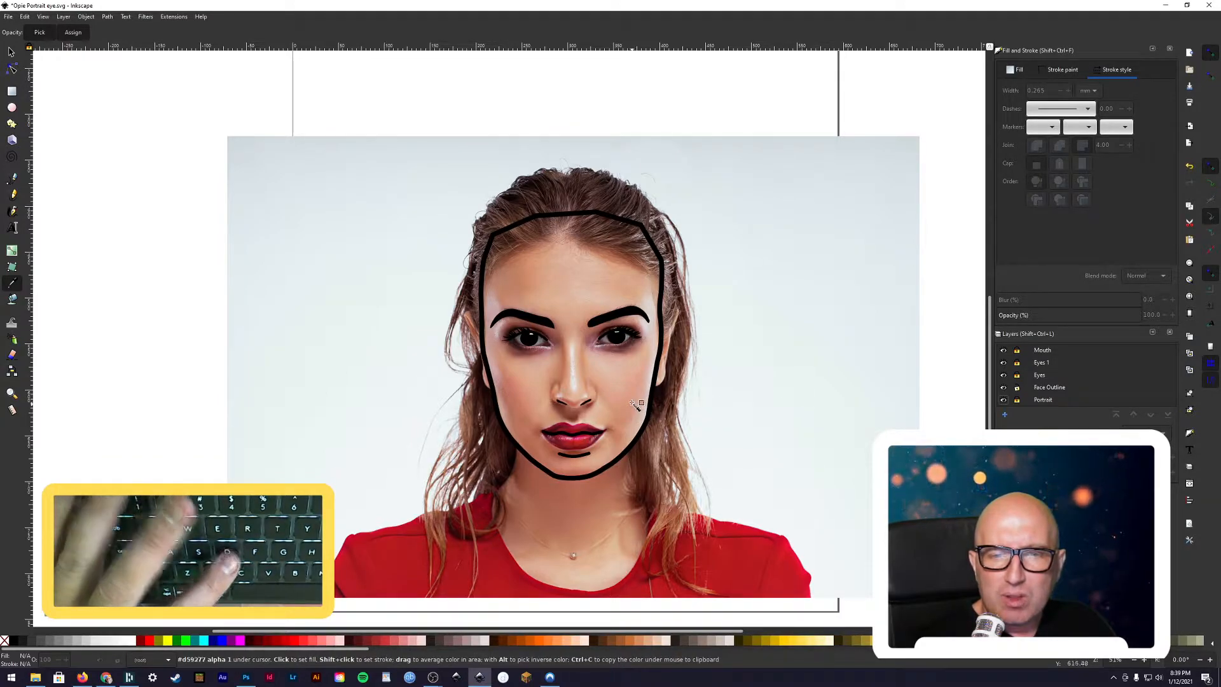
mouse_move(626, 388)
mouse_down()
mouse_move(632, 430)
mouse_move(640, 395)
mouse_up()
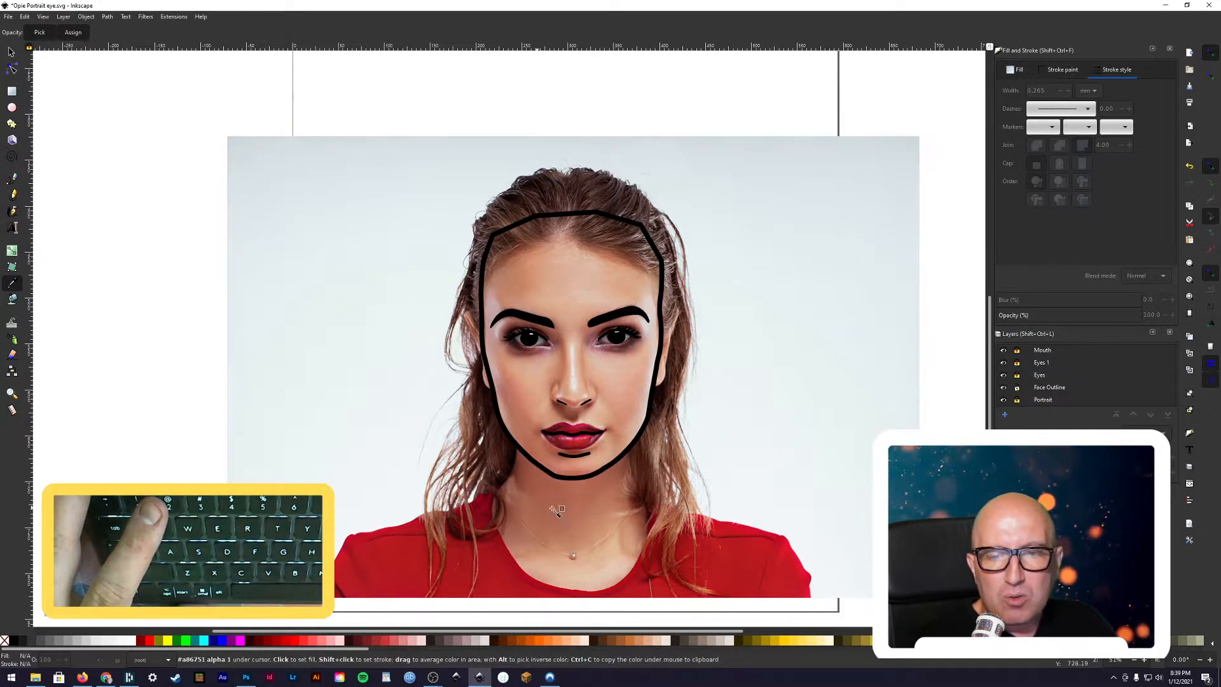
- Select the face path on the Face Outline layer and activate the colour picker for it
click(1047, 394)
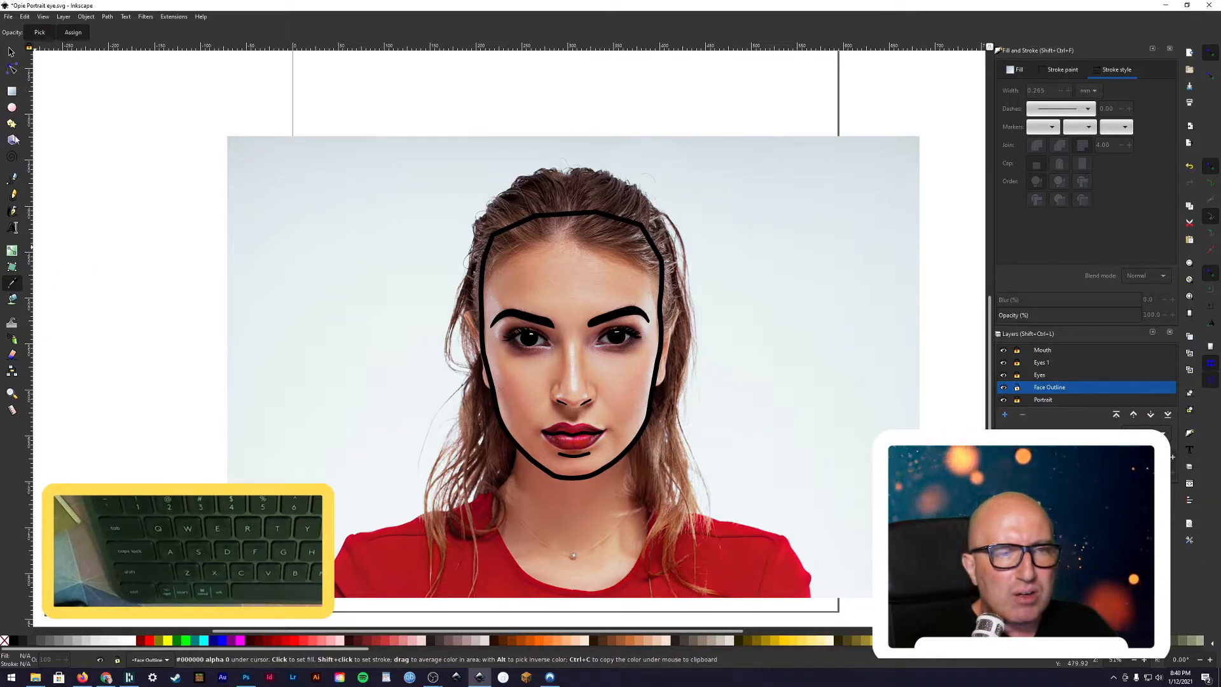
click(12, 54)
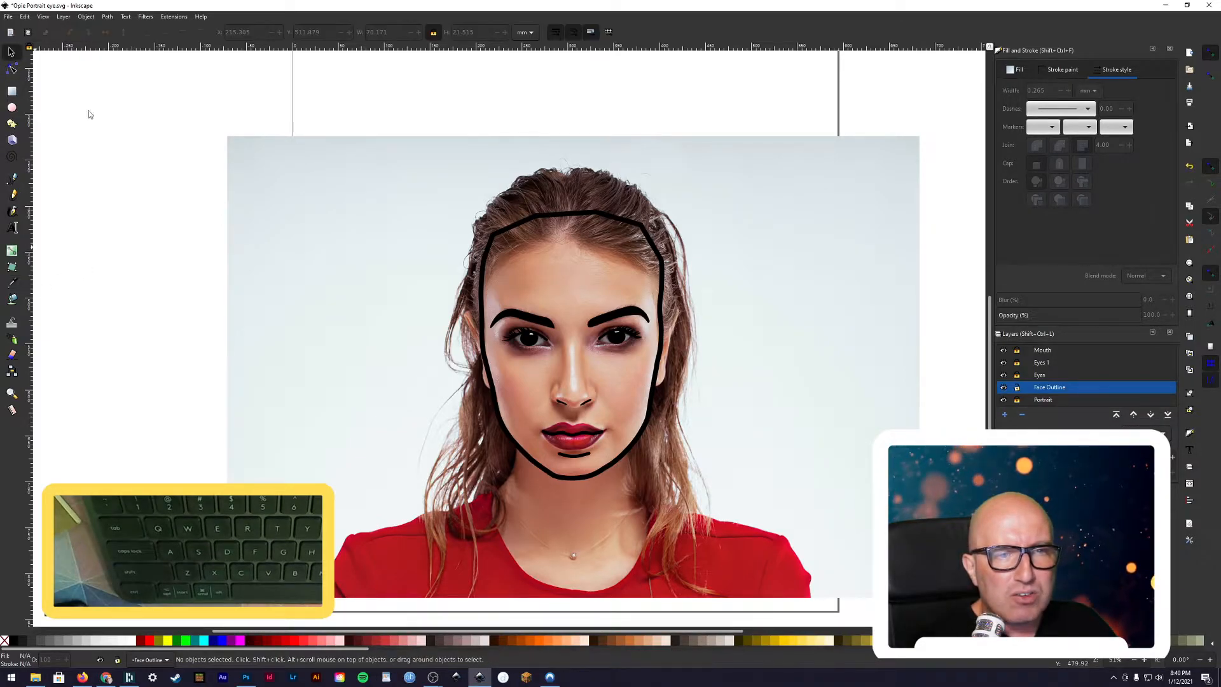
click(648, 418)
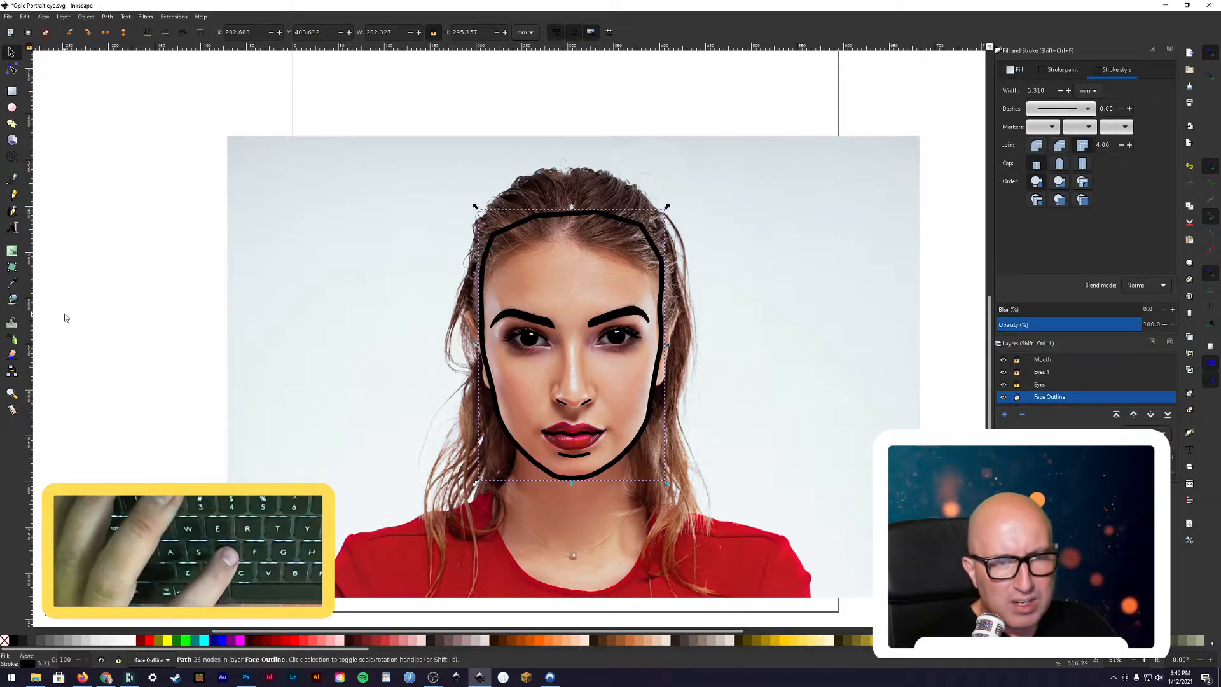
key(d)
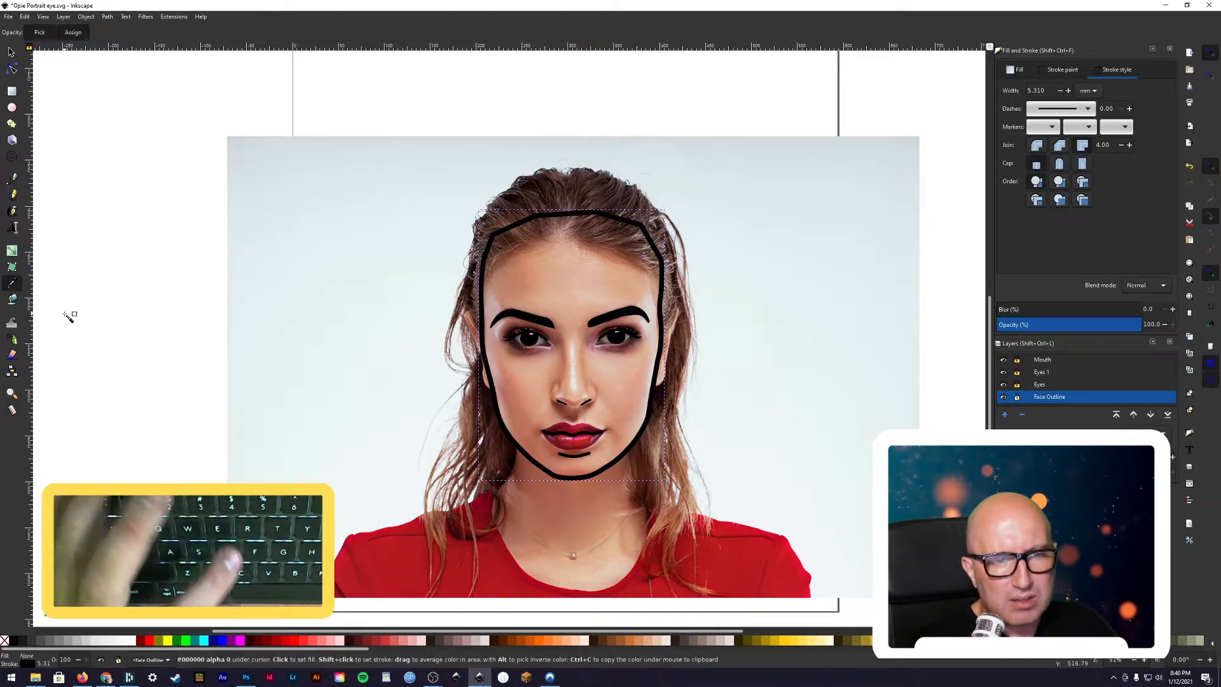
- Try filling the face outline with a skin tone picked from the cheek, and undo the fill
click(636, 389)
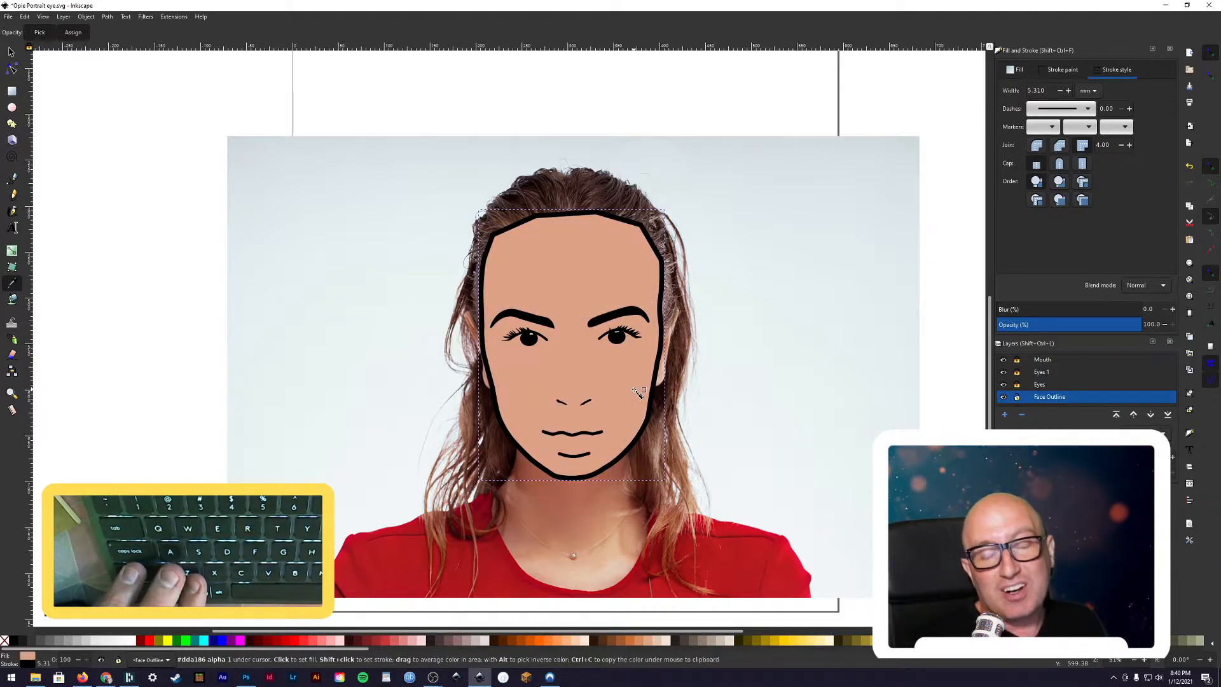
scroll(631, 402, up, 1)
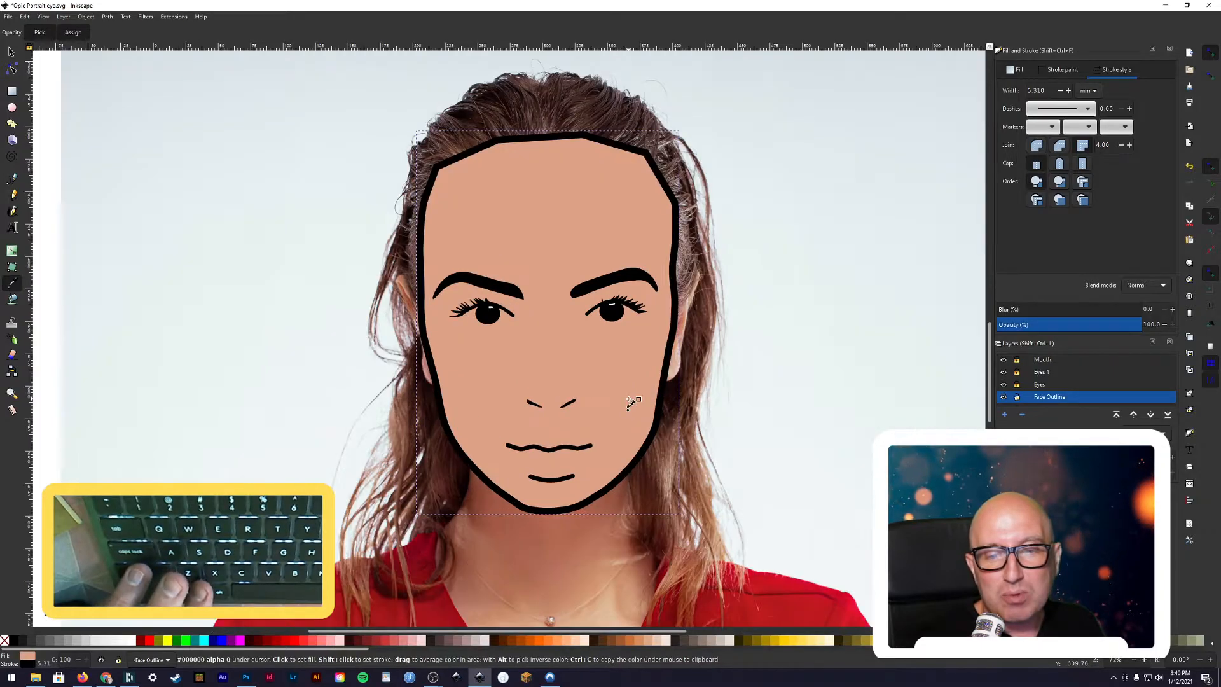
scroll(631, 402, up, 1)
key(ctrl+z)
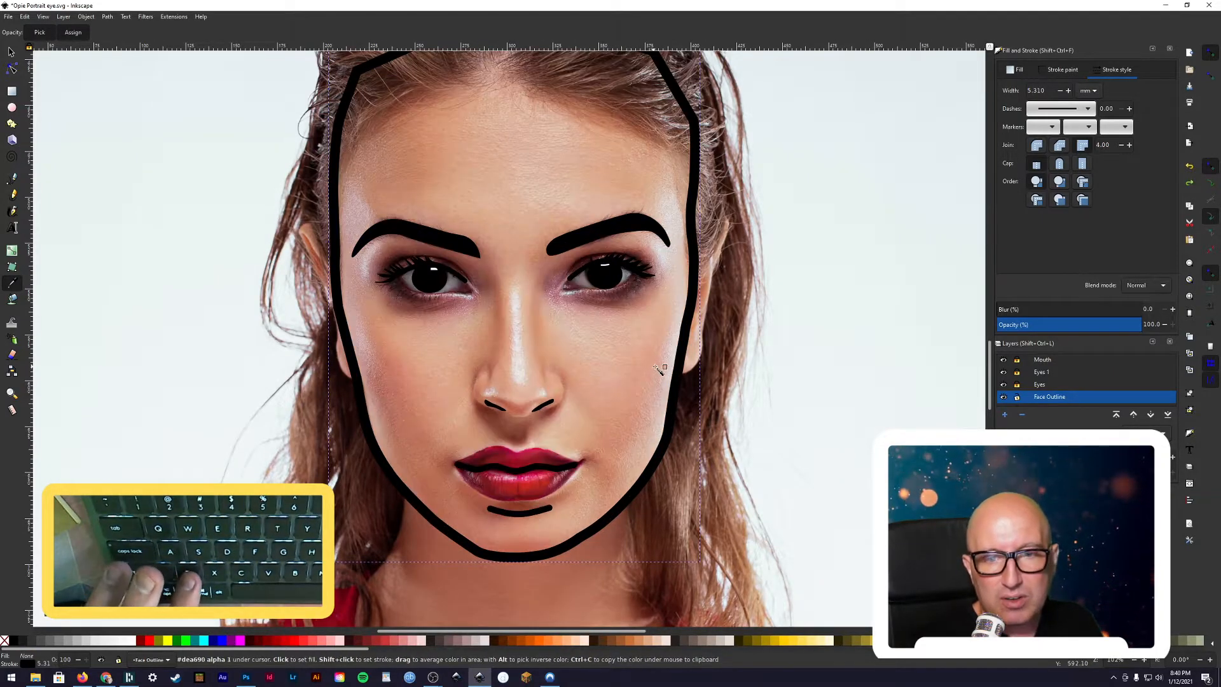
- Try an averaged tone from the lower cheek beside the outline as the face fill, comparing it with the photo and undoing it
drag(661, 409, 664, 415)
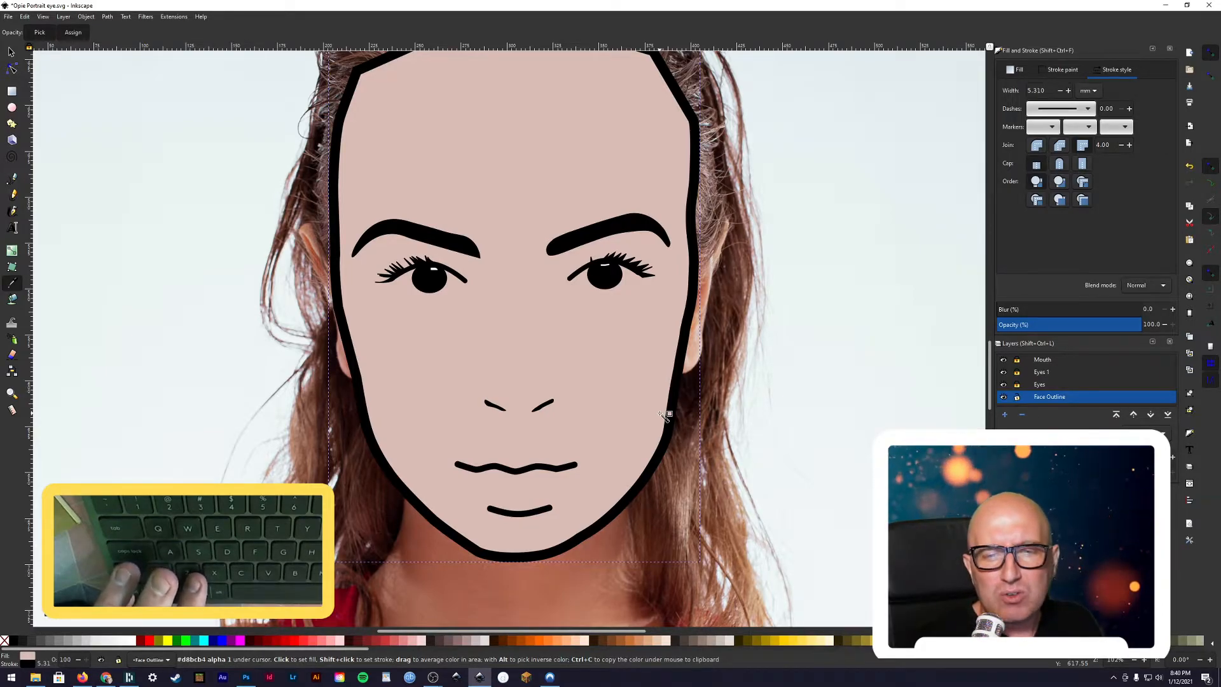
key(ctrl+z)
key(ctrl+shift+z)
key(ctrl+z)
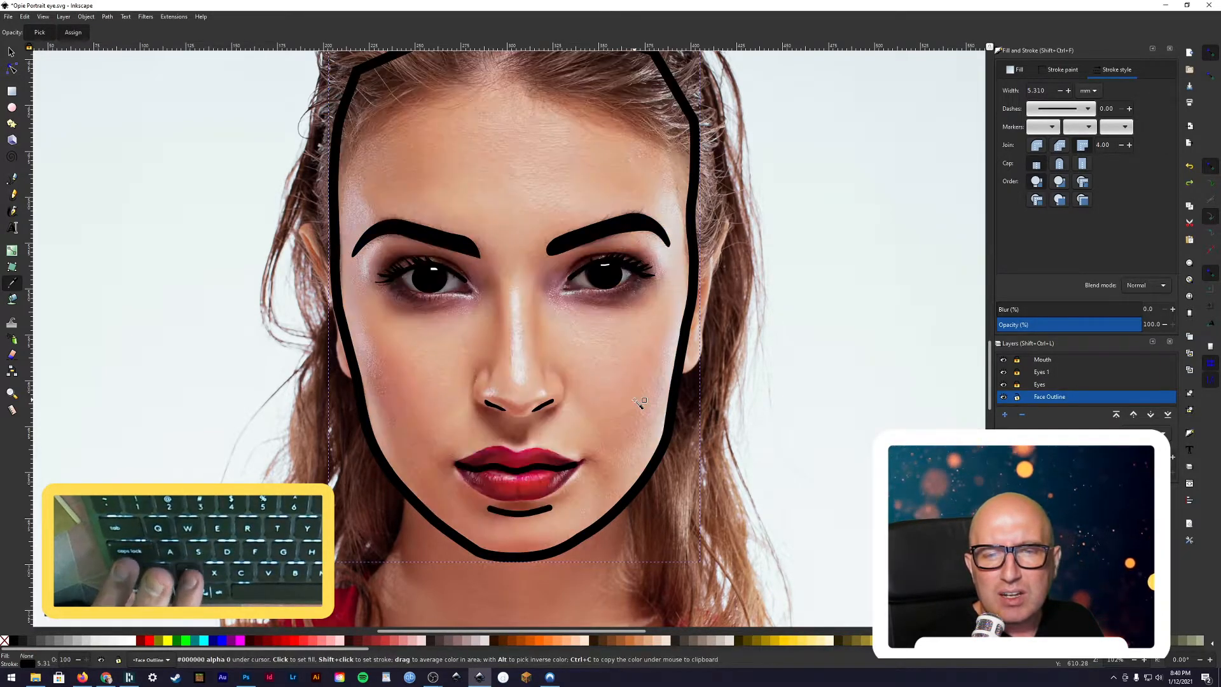
key(ctrl+shift+z)
key(ctrl+z)
- Try an averaged skin tone from slightly higher on the cheek as the face fill, and undo it
drag(654, 393, 657, 392)
key(ctrl+z)
key(ctrl+z)
key(ctrl+shift+z)
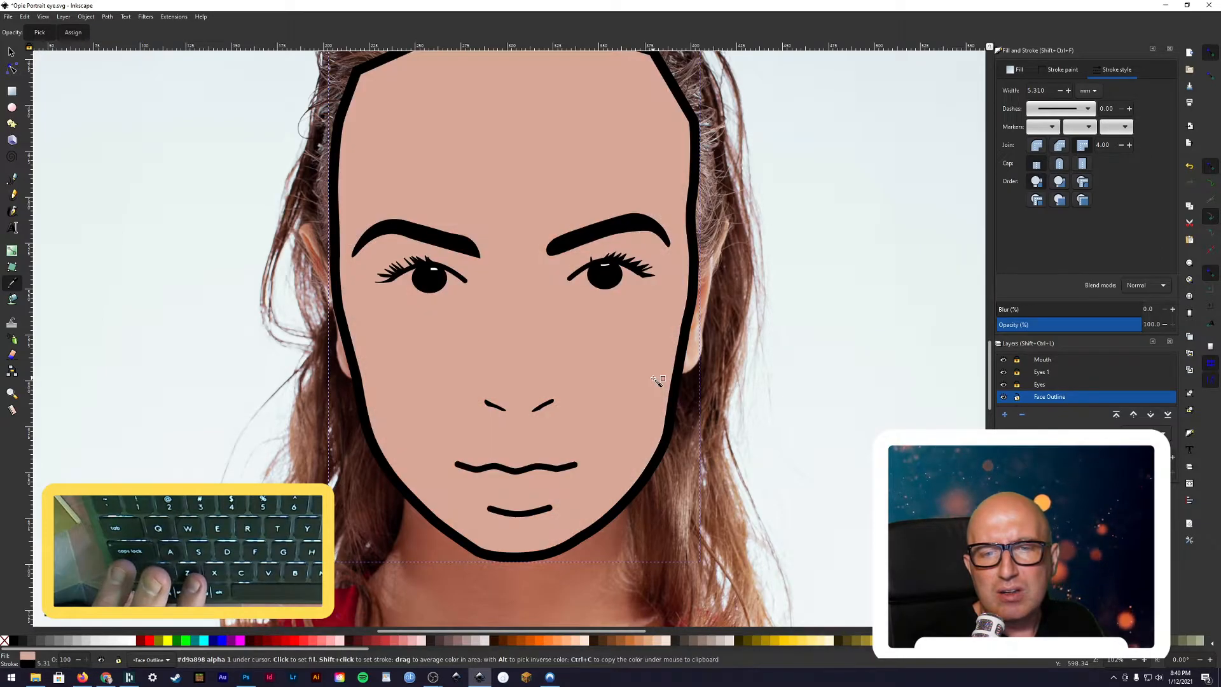
key(ctrl+z)
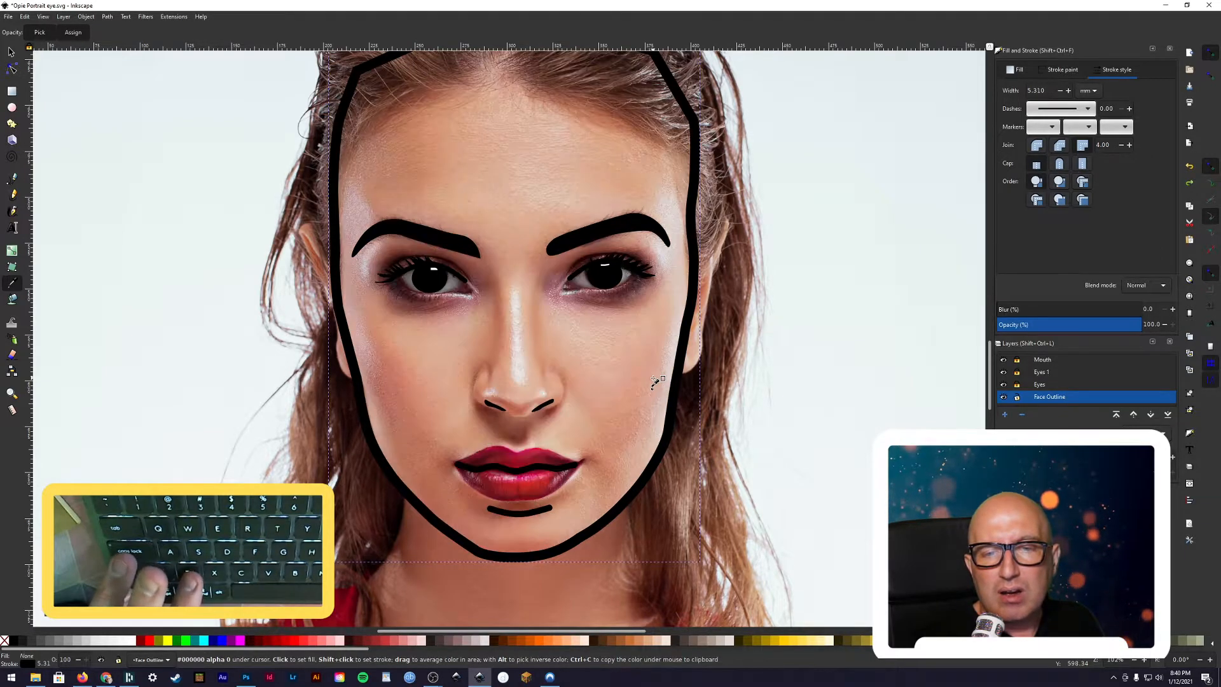
- Step back through the history past the Portrait layer's visibility change and bring the portrait photo back
key(ctrl+z)
key(ctrl+shift+z)
key(ctrl+shift+z)
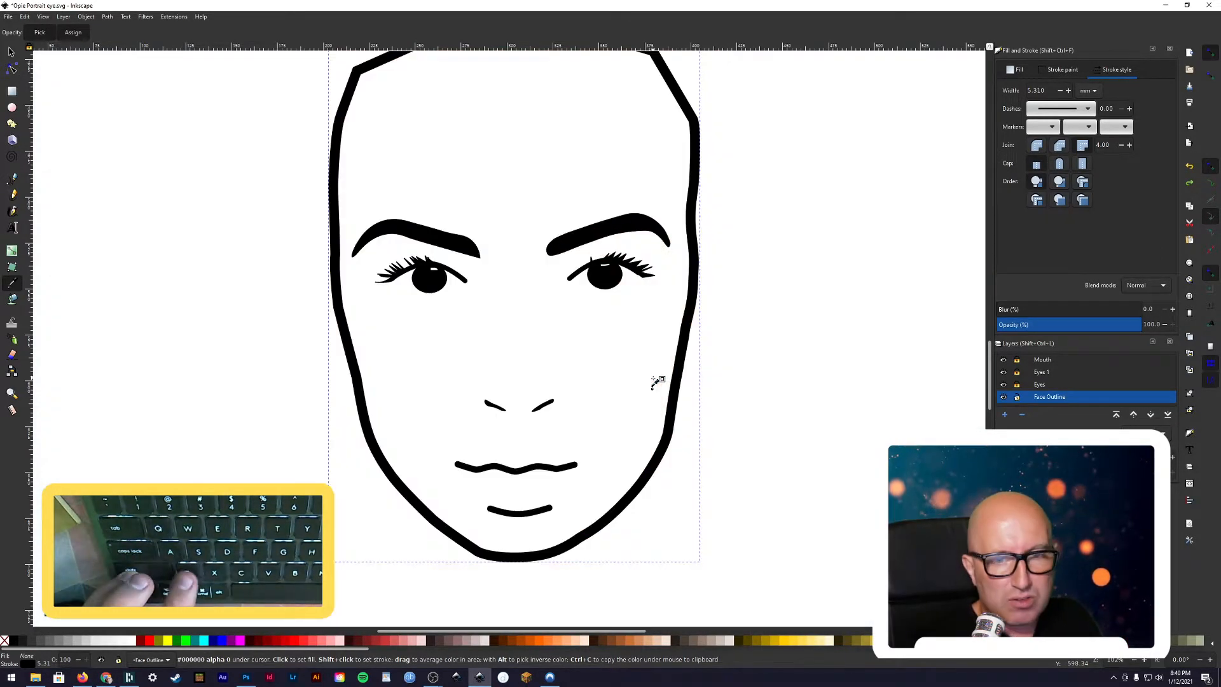
key(ctrl+z)
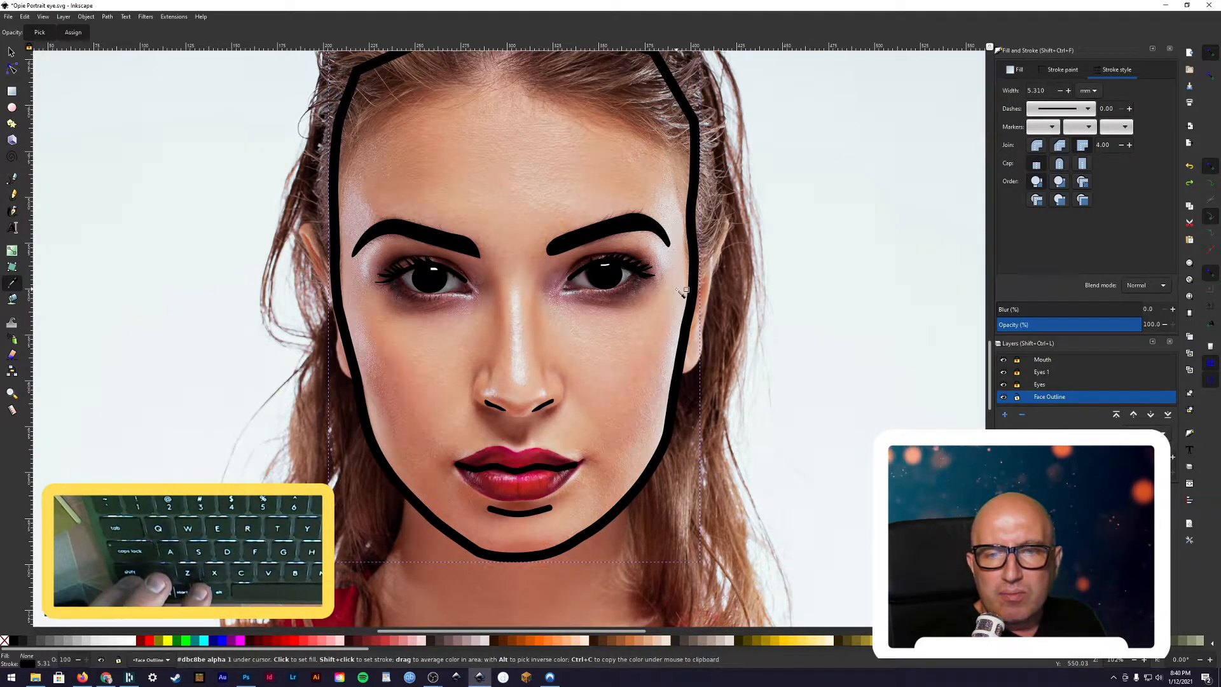
- Try the light tone at the cheek's outer edge and another cheek tone as the face fill, undoing each
key(ctrl+shift+z)
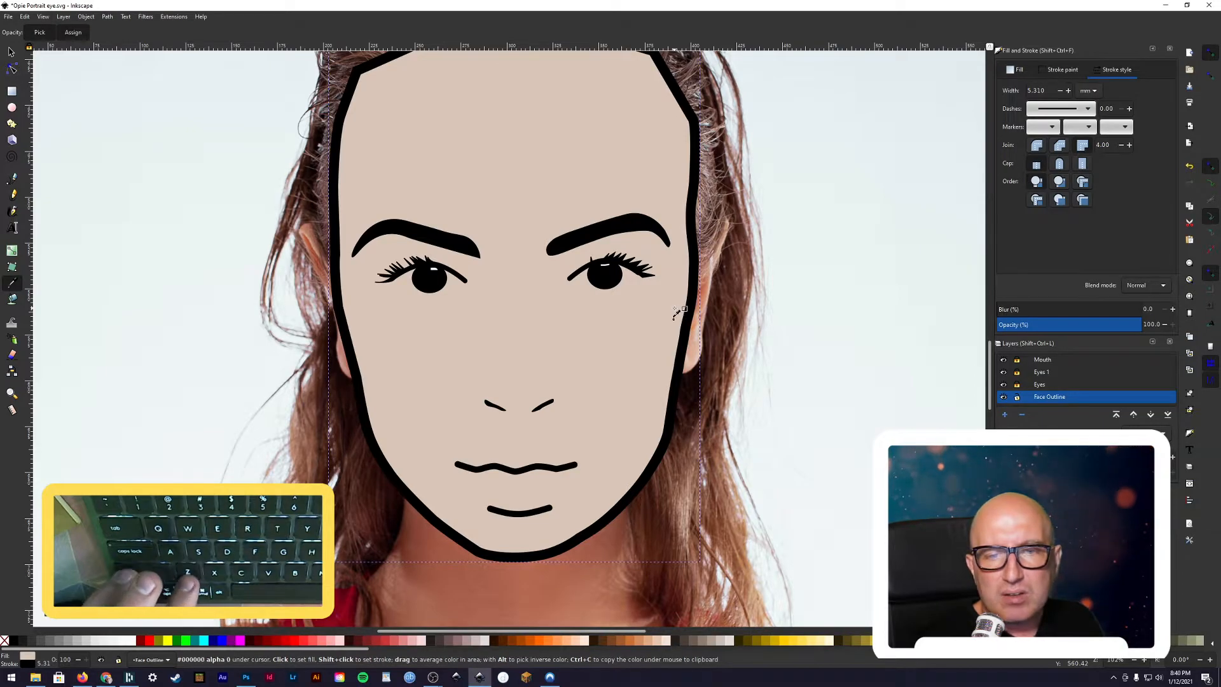
key(ctrl+z)
click(666, 378)
key(ctrl+z)
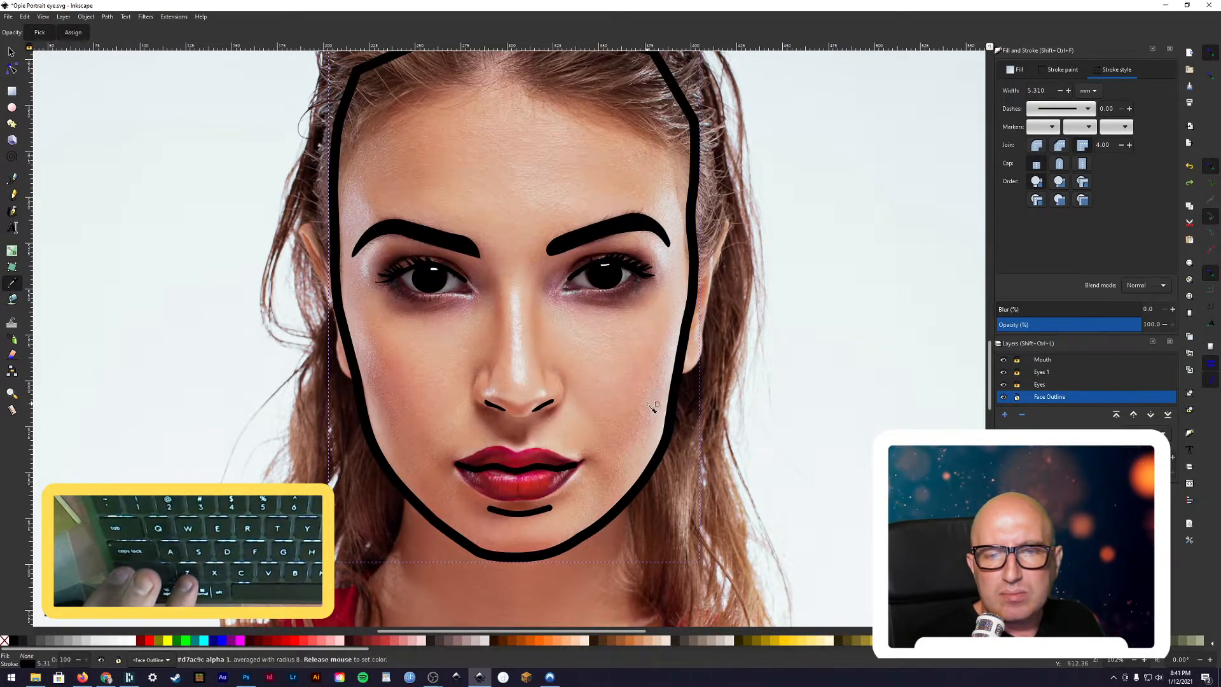
- Try filling the face outline with an averaged tone from the middle of the outer cheek, judge it on the whole portrait and undo it
click(652, 406)
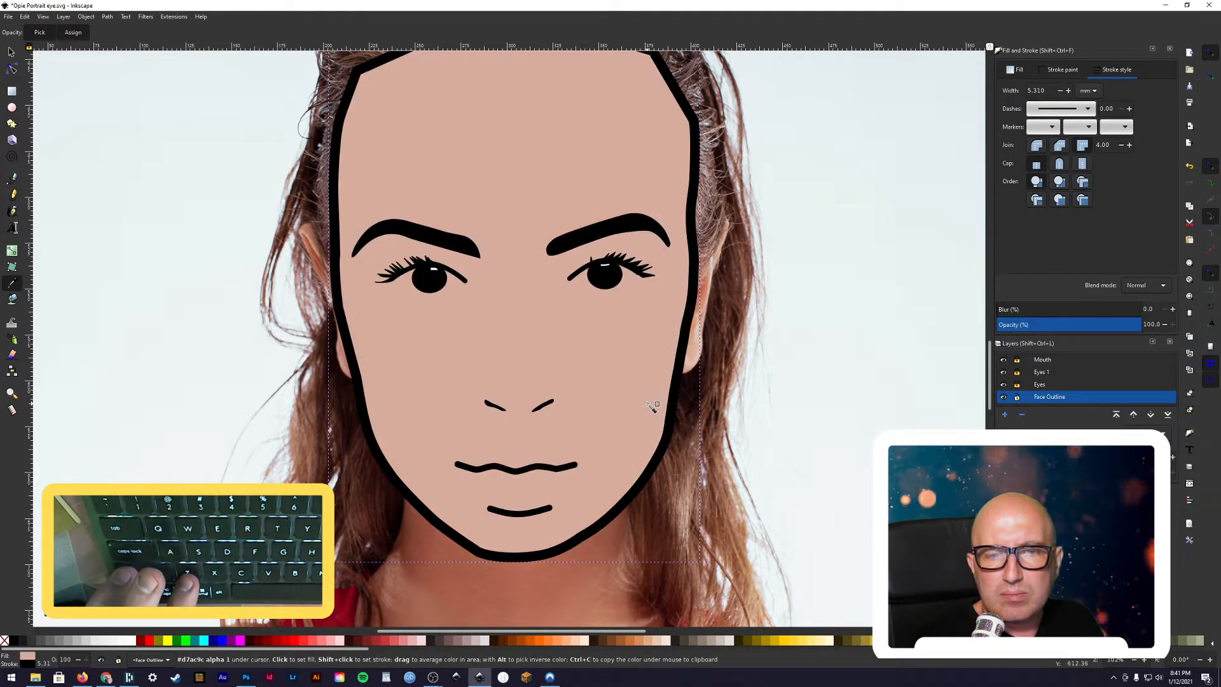
scroll(652, 406, down, 3)
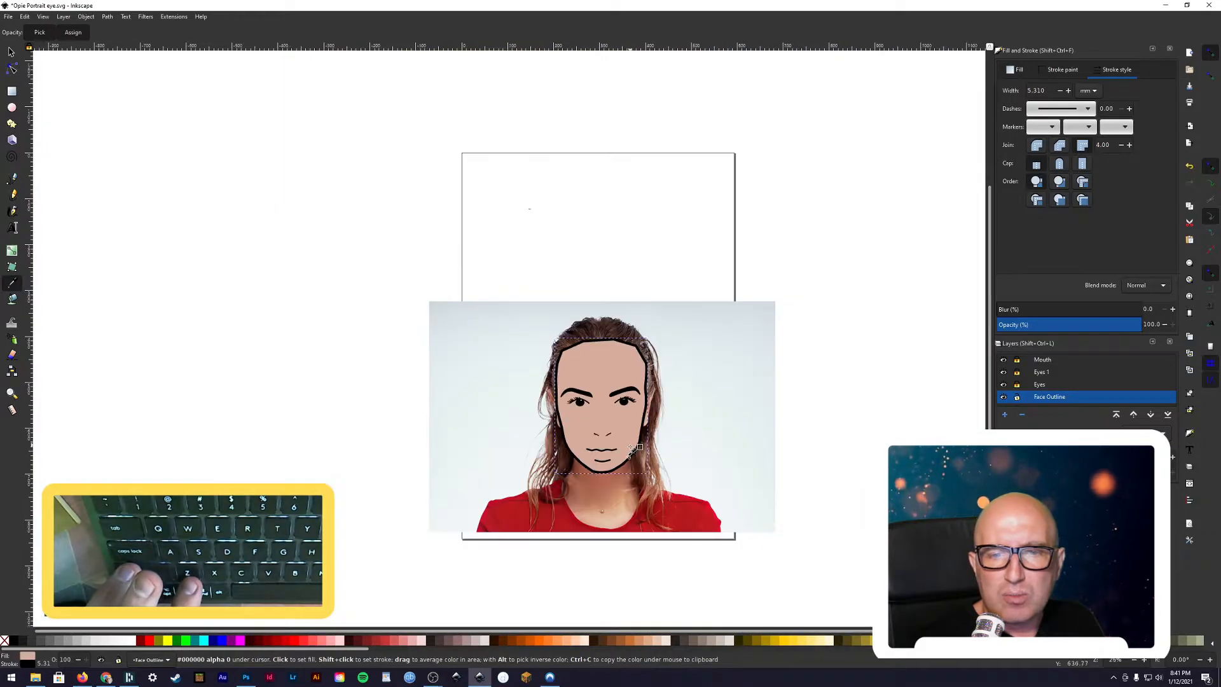
key(ctrl+z)
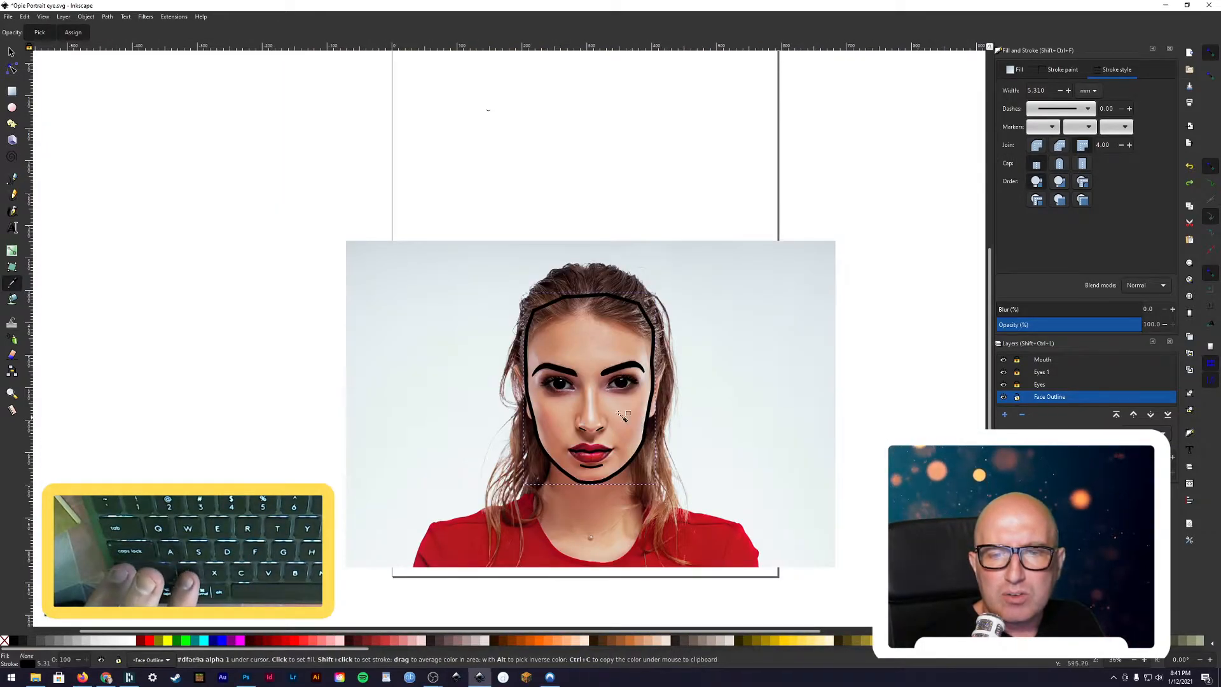
- Try the skin tone beside the nose as the face fill, compare it with the unfilled outline and undo it
click(596, 416)
key(ctrl+z)
key(ctrl+shift+z)
key(ctrl+z)
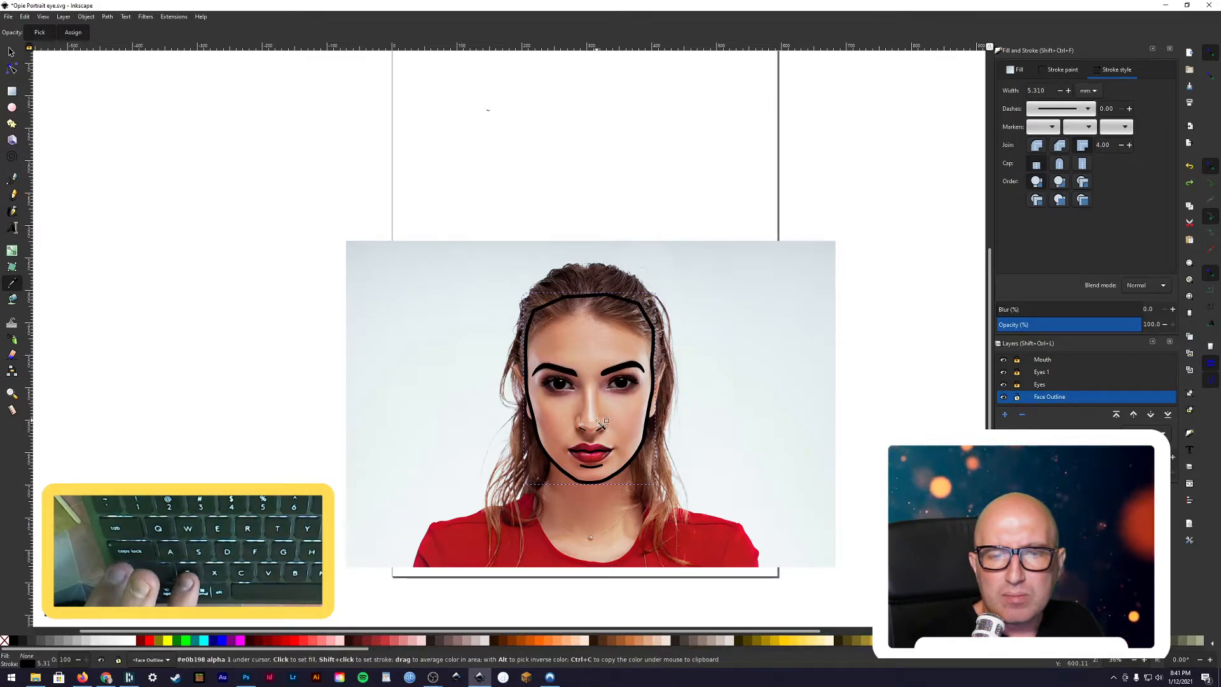
- Fill the face outline with the skin tone sampled beside the nose and clear the selection
click(599, 421)
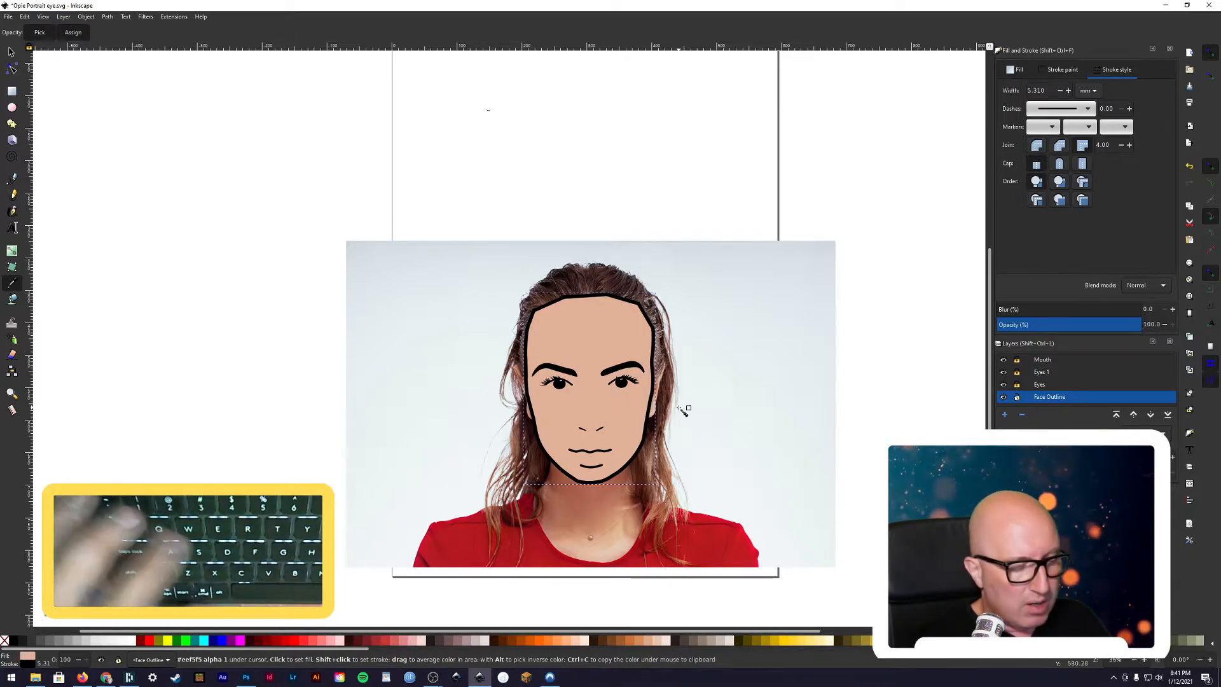
key(s)
key(Escape)
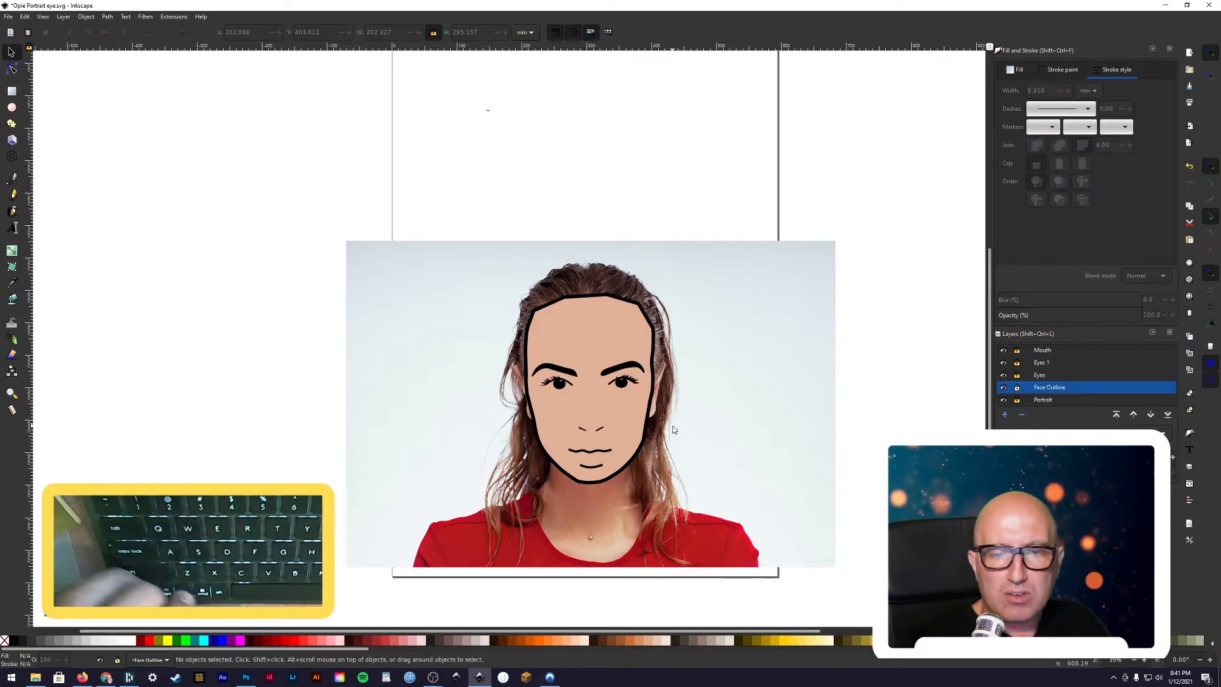
- Trace the ear on the right side of the photo as a closed Bezier path, from the earlobe over the tip and back behind the face outline
ctrl+scroll(662, 427, up, 4)
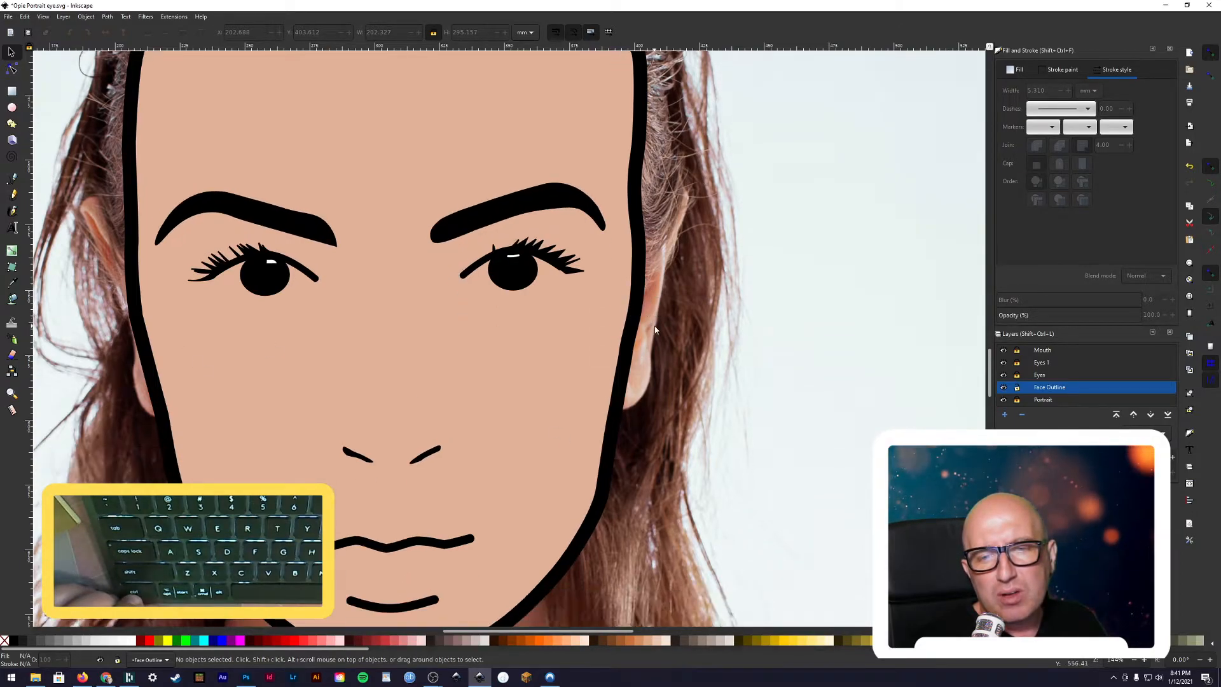
scroll(655, 329, up, 3)
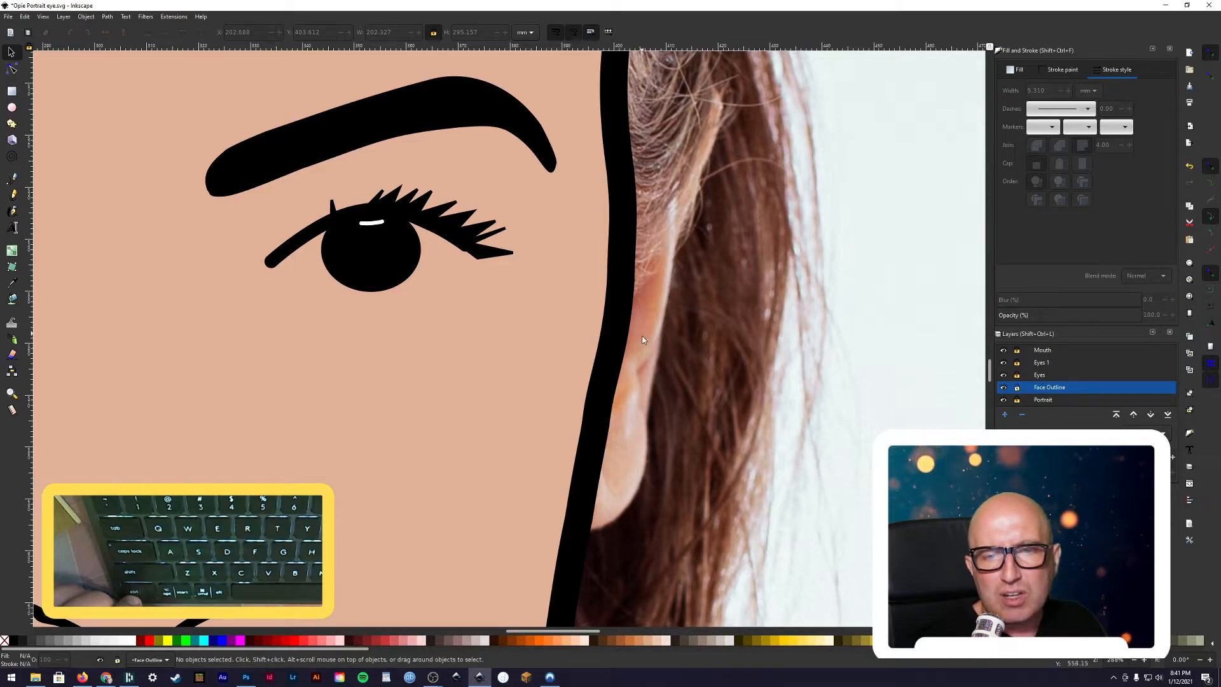
click(11, 180)
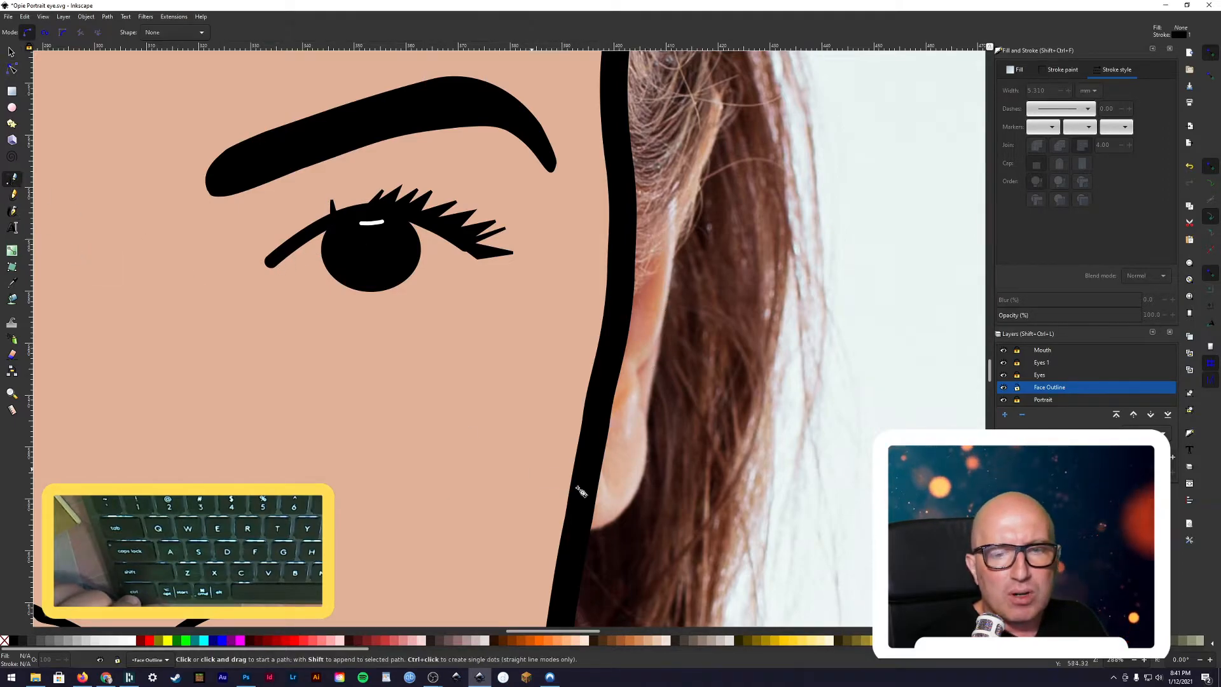
click(590, 529)
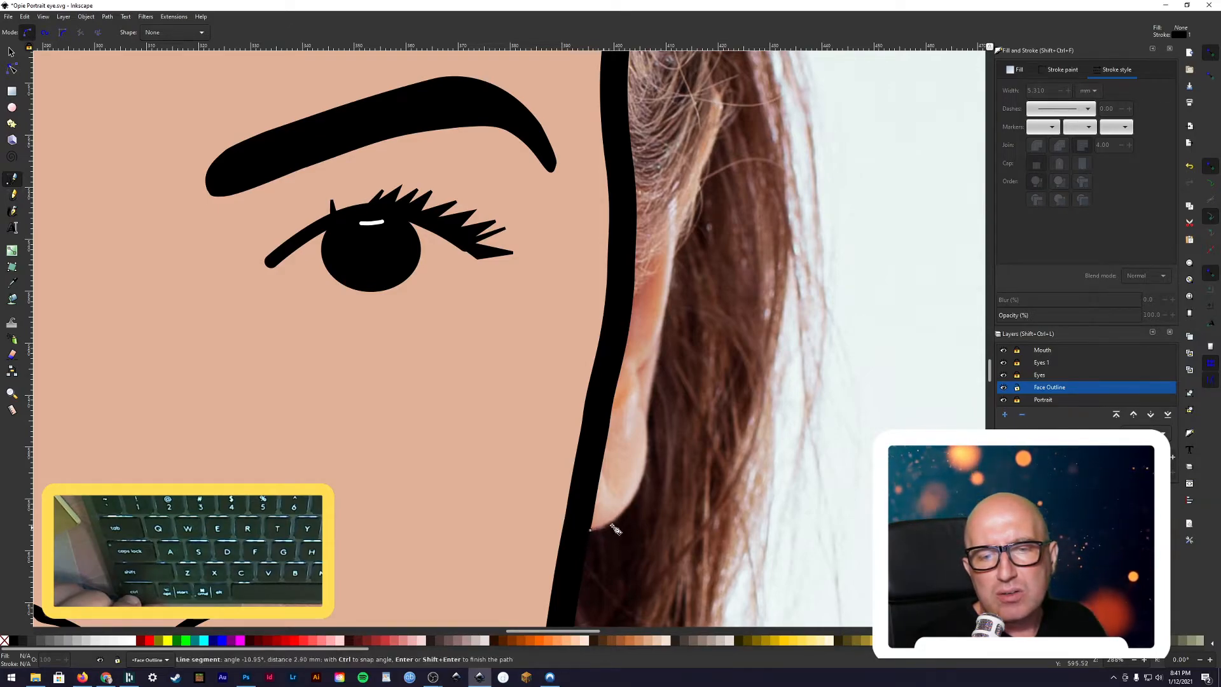
drag(647, 470, 665, 335)
drag(673, 278, 692, 212)
scroll(696, 242, up, 4)
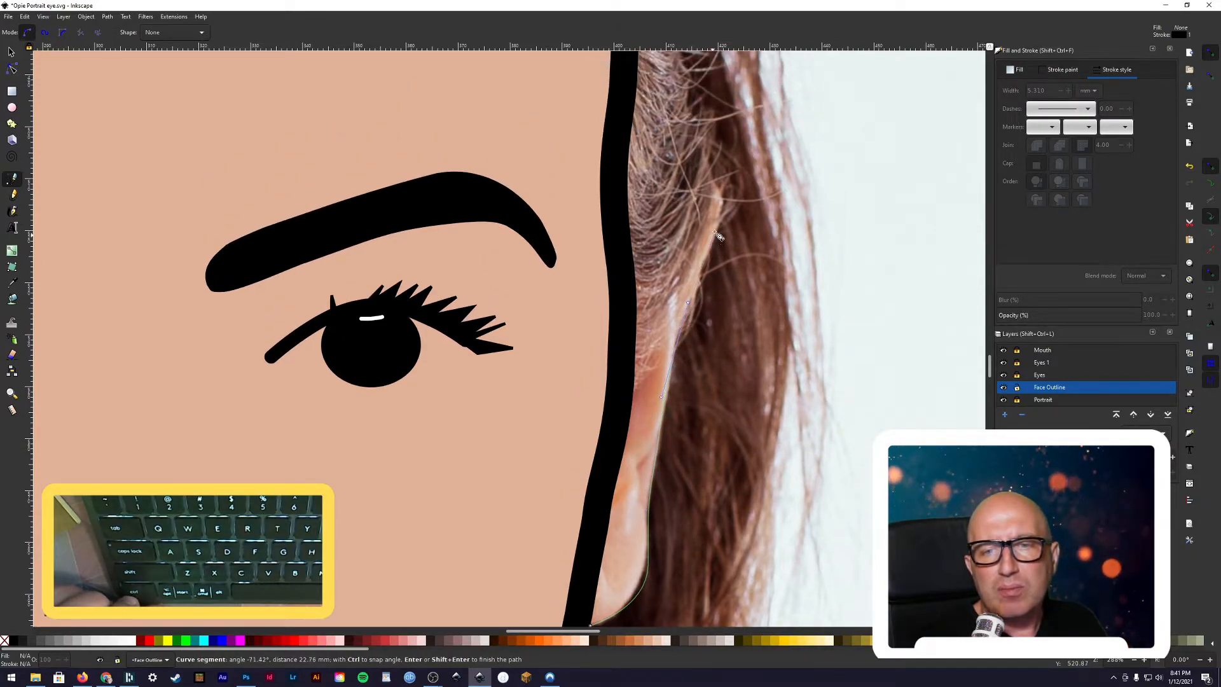
drag(726, 203, 681, 183)
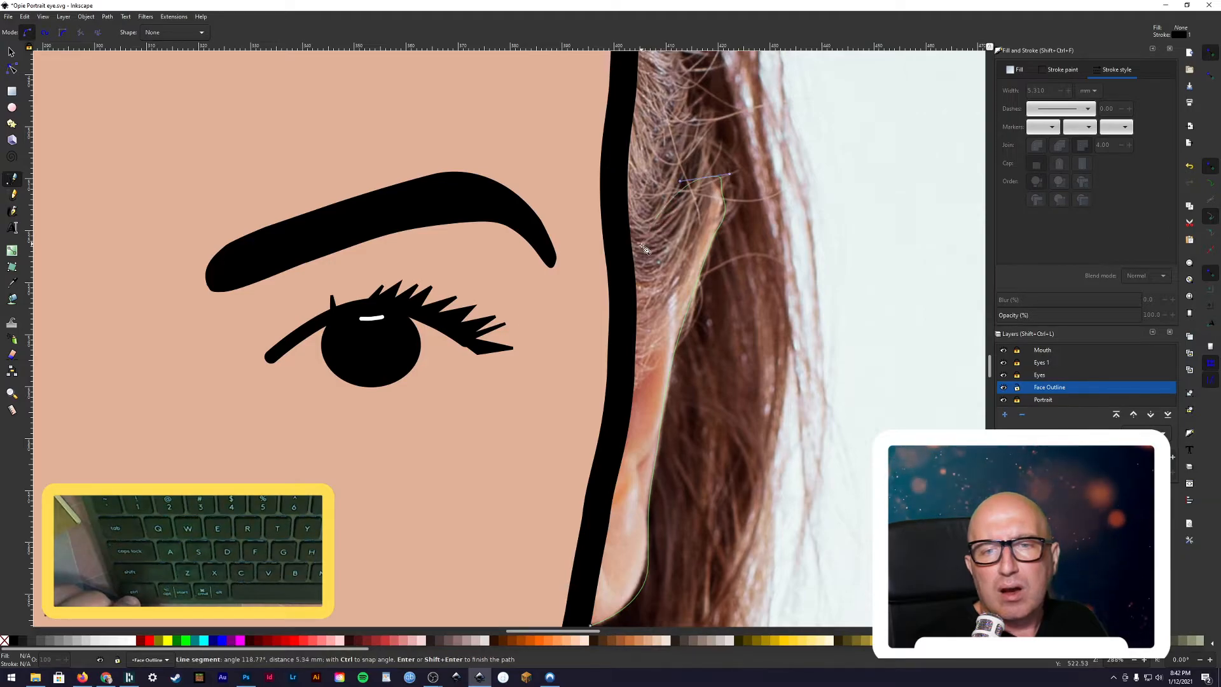
scroll(617, 348, down, 5)
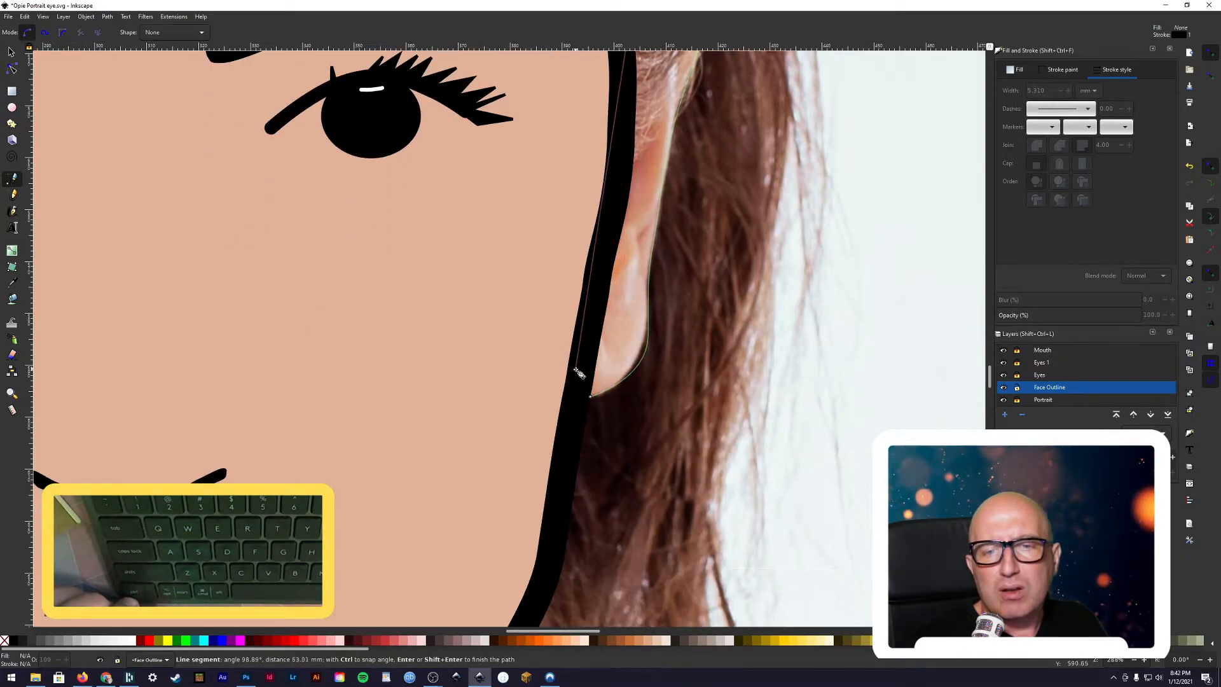
click(591, 397)
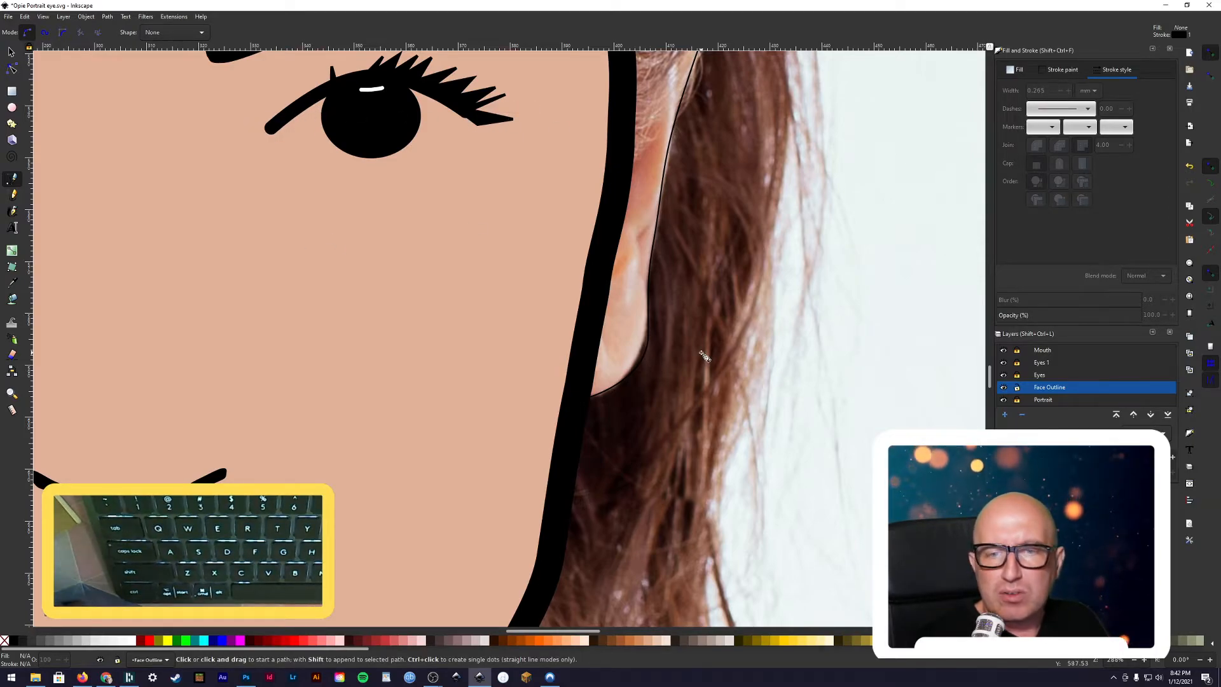
- Set the ear outline's stroke width to 2.565 mm and check it against the whole face
key(s)
click(650, 289)
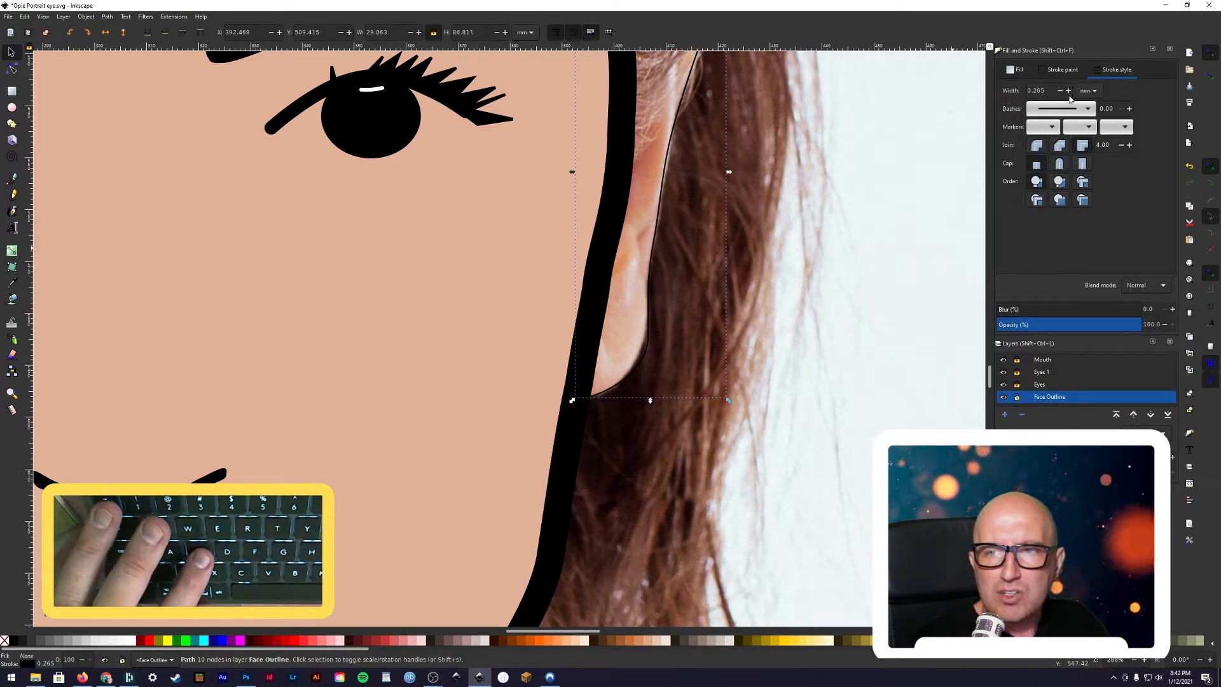
click(1069, 91)
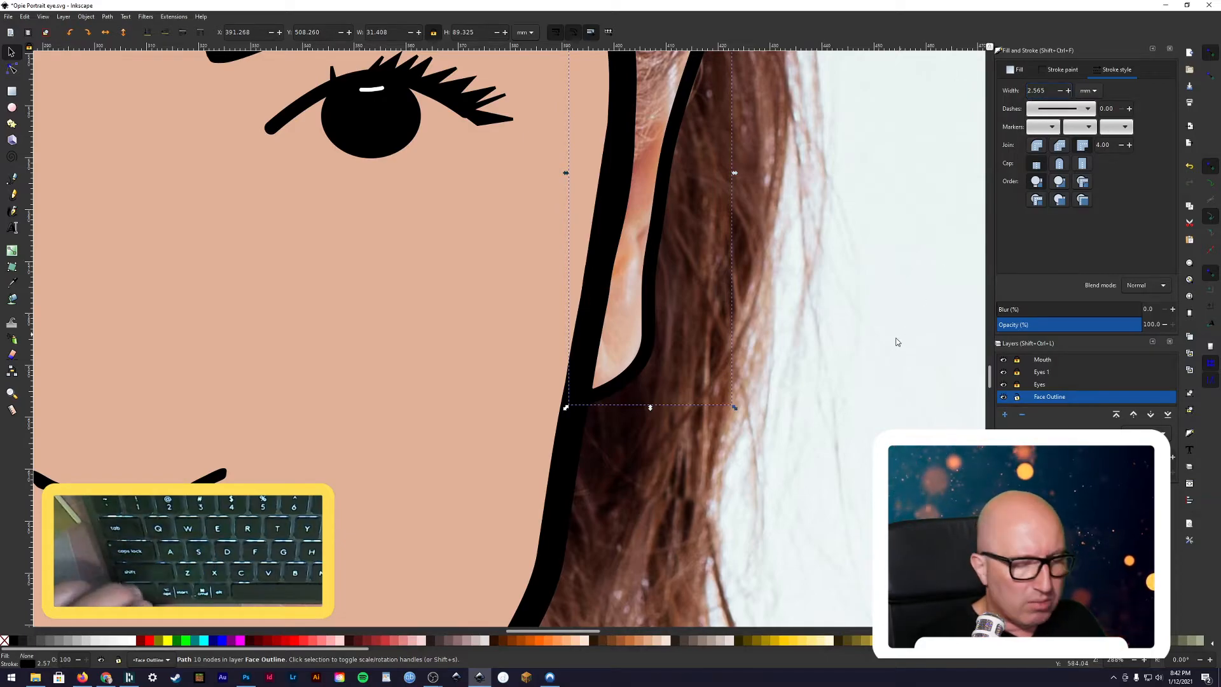
scroll(881, 348, down, 1)
scroll(871, 349, down, 2)
scroll(872, 308, up, 2)
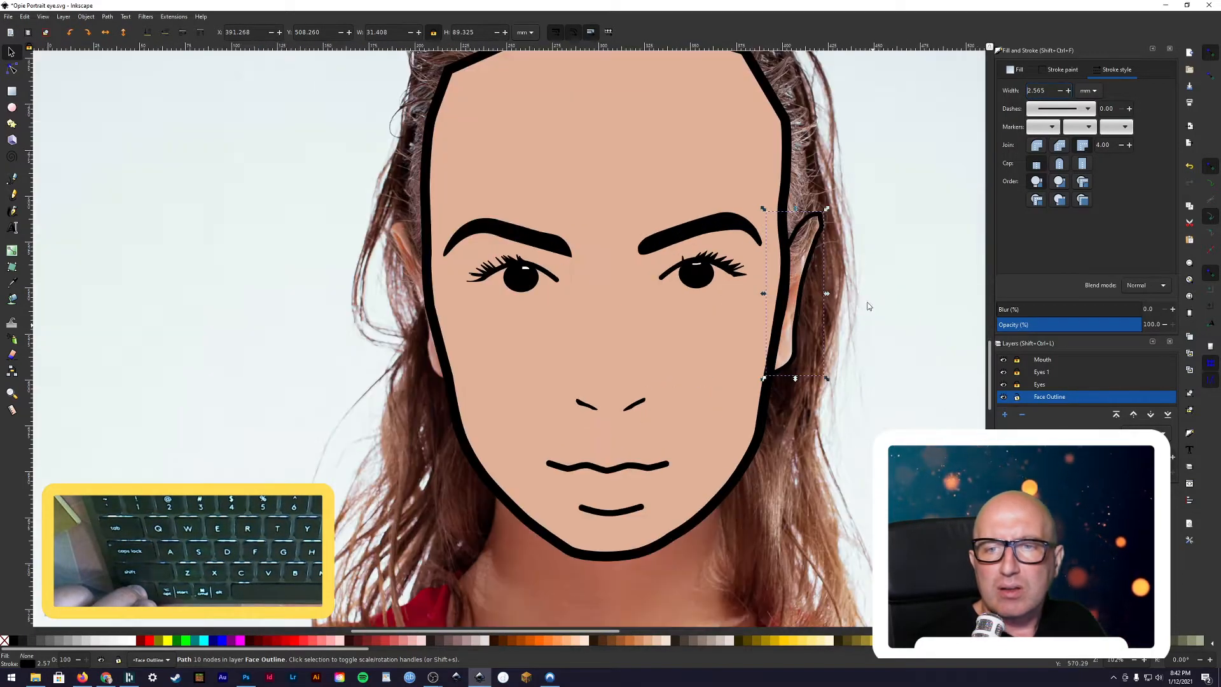
- Reshape the upper tip of the ear outline by adjusting its nodes, undoing an unwanted drag
scroll(791, 228, up, 3)
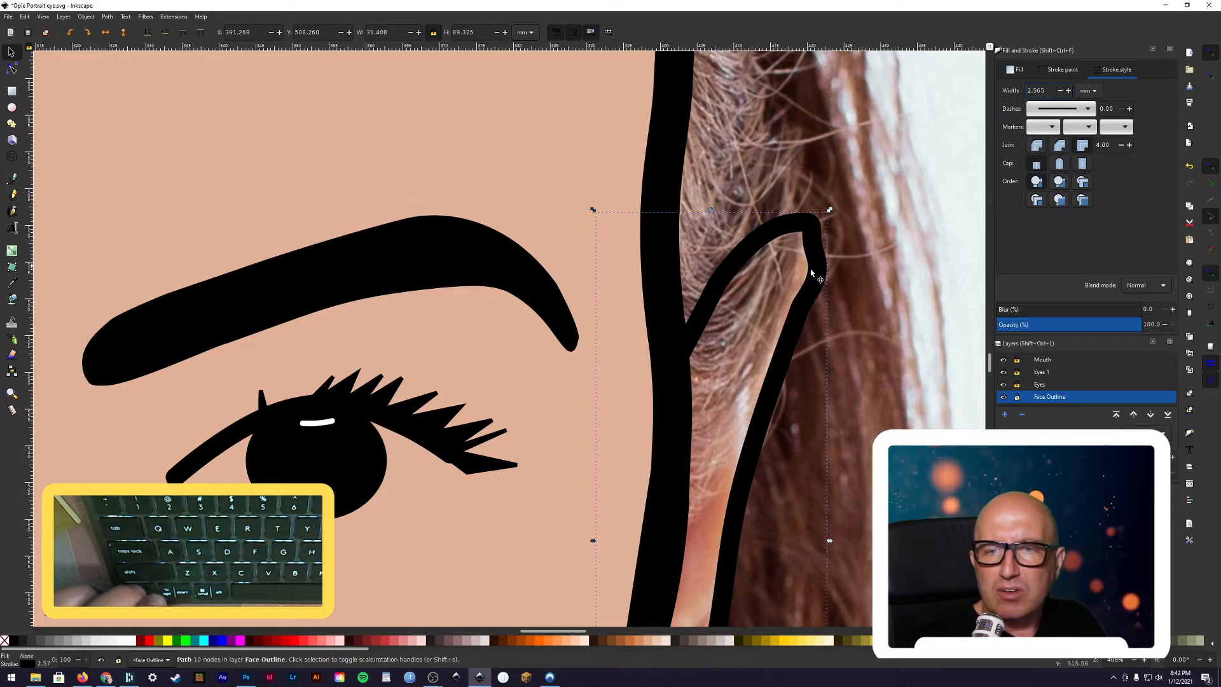
key(n)
drag(815, 256, 827, 225)
key(ctrl+z)
scroll(732, 401, down, 10)
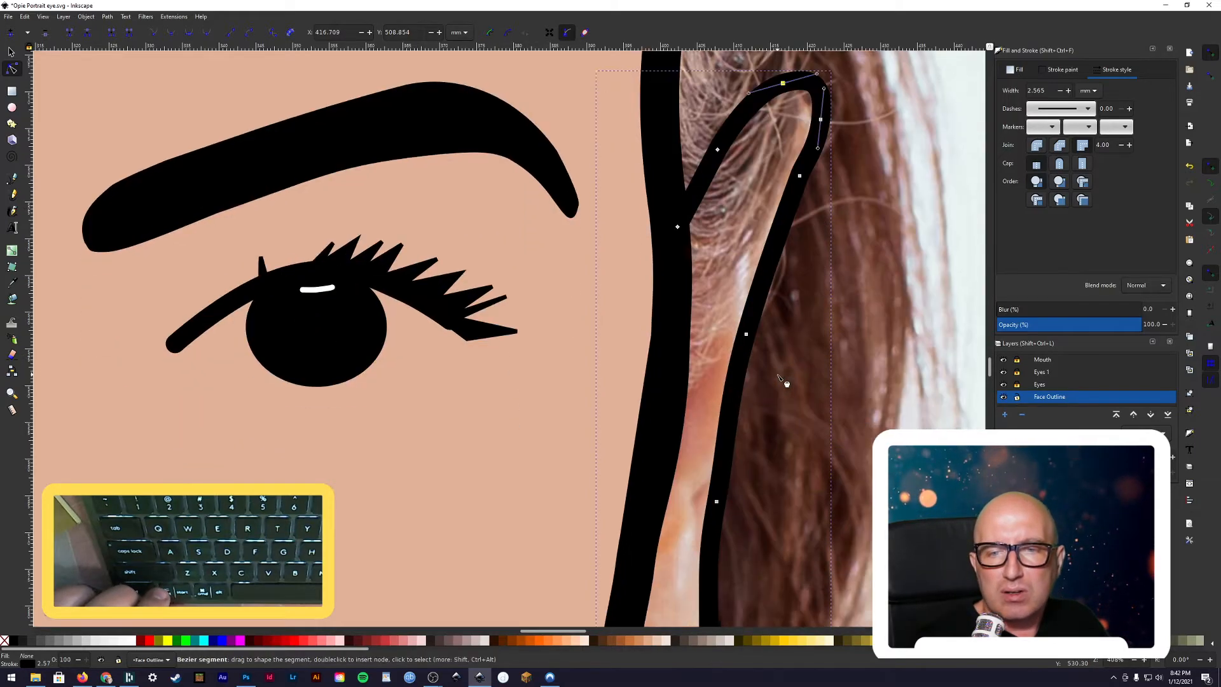
scroll(732, 401, up, 2)
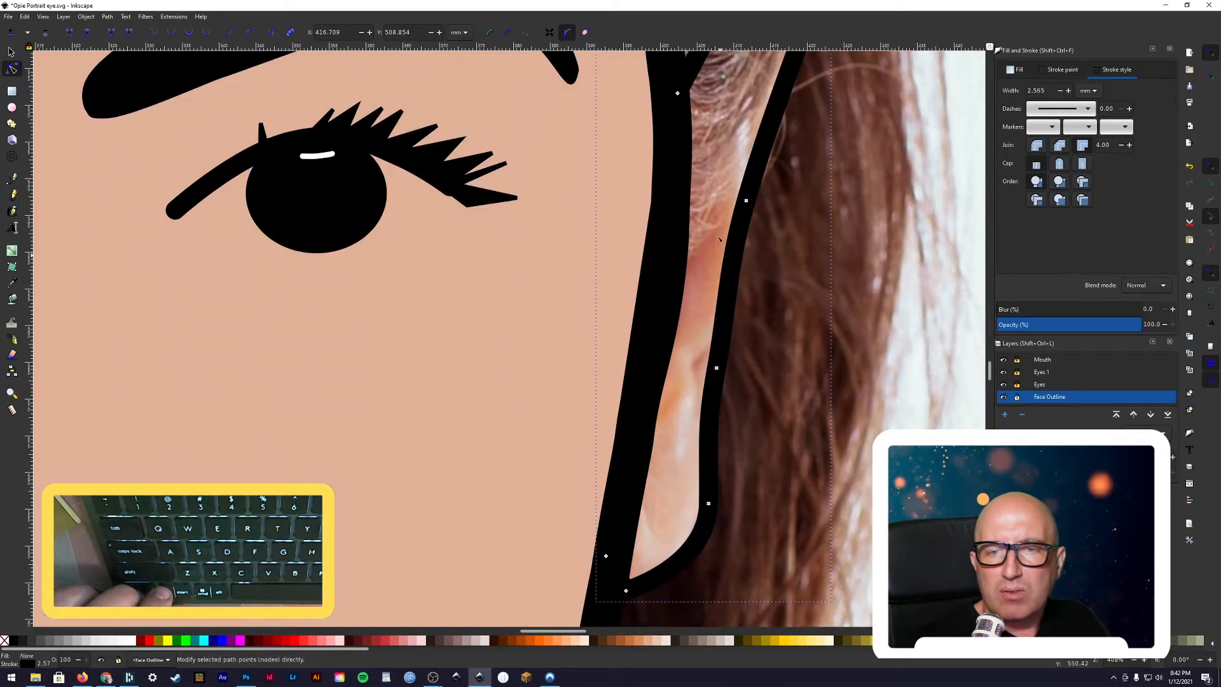
- Draw a slightly curved open line inside the ear, running down from its upper part toward the middle
click(13, 181)
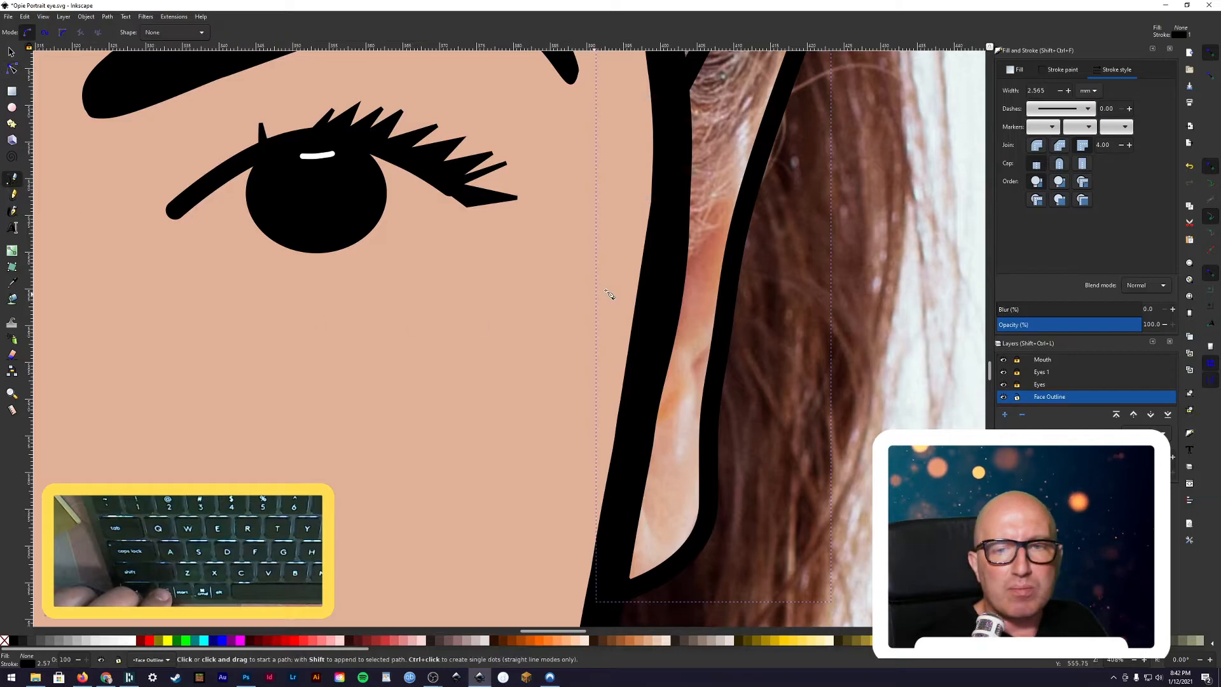
click(719, 195)
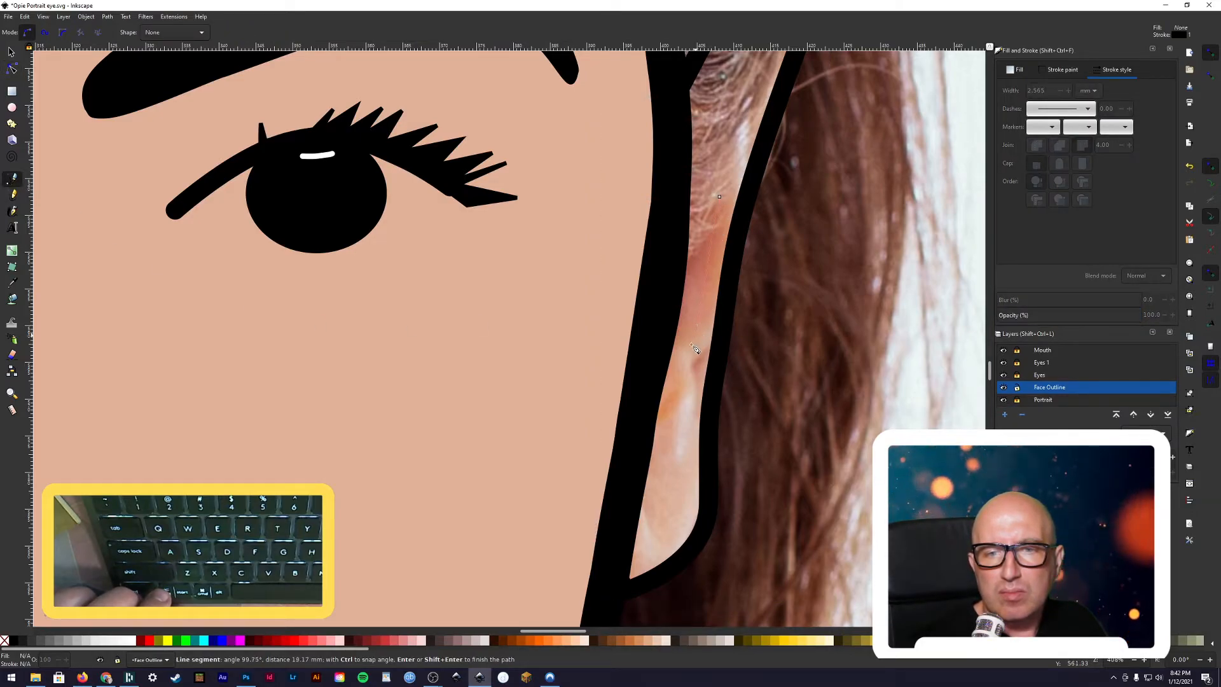
drag(699, 335, 685, 385)
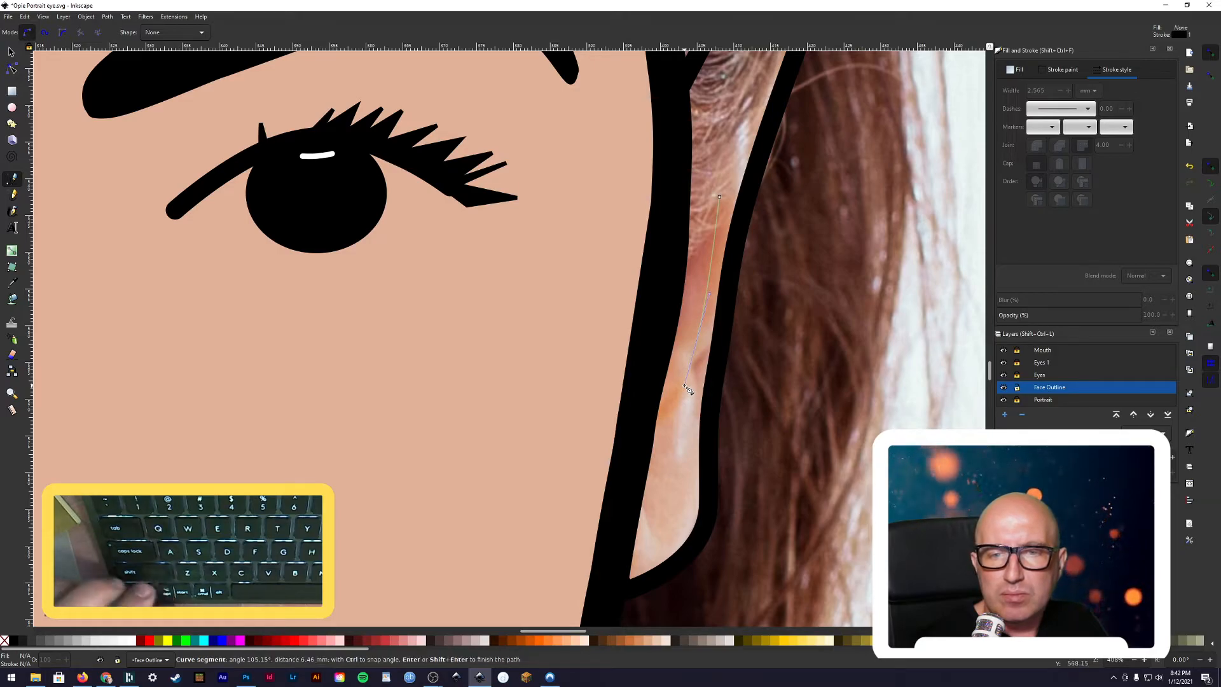
double_click(685, 385)
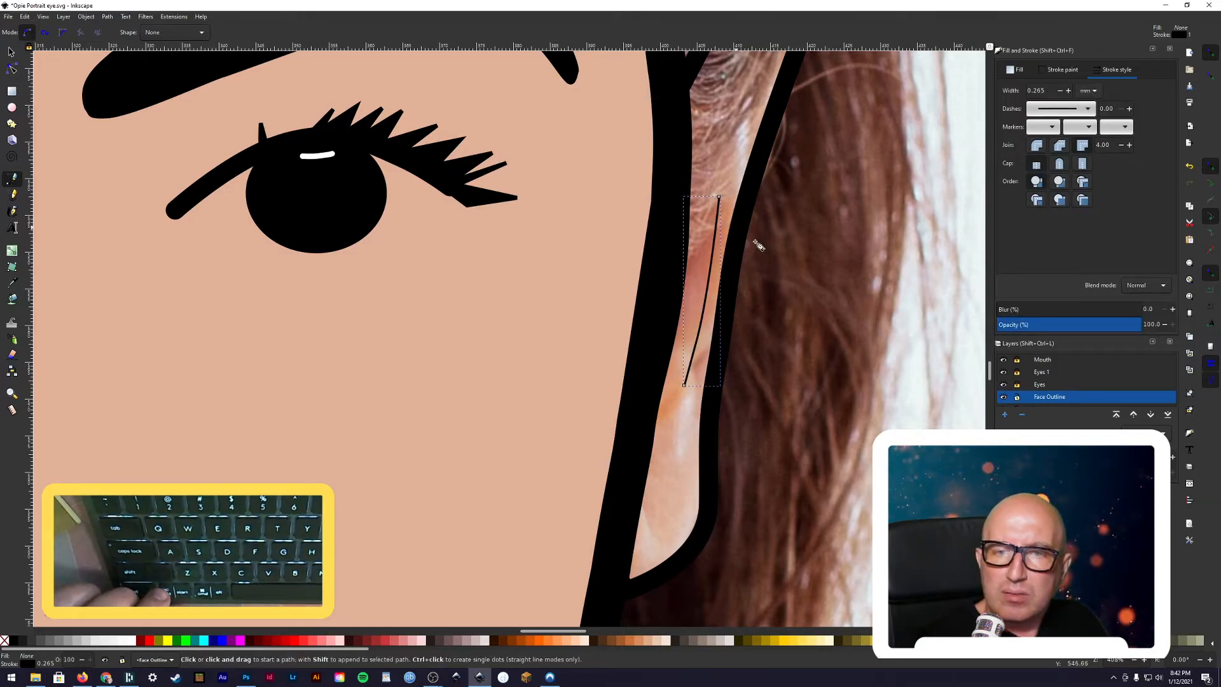
- Give the inner-ear line round caps, shift it up slightly and set its stroke width to 1.965 mm
click(1068, 90)
click(1068, 90)
click(1068, 91)
click(1069, 91)
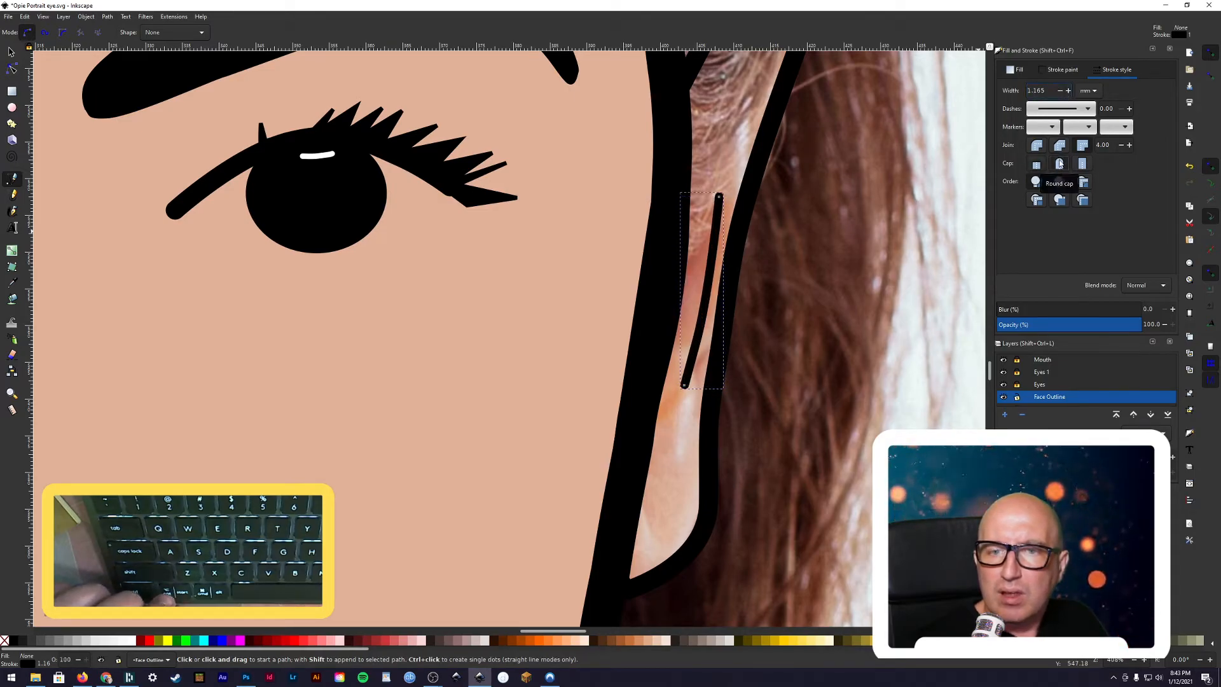
key(s)
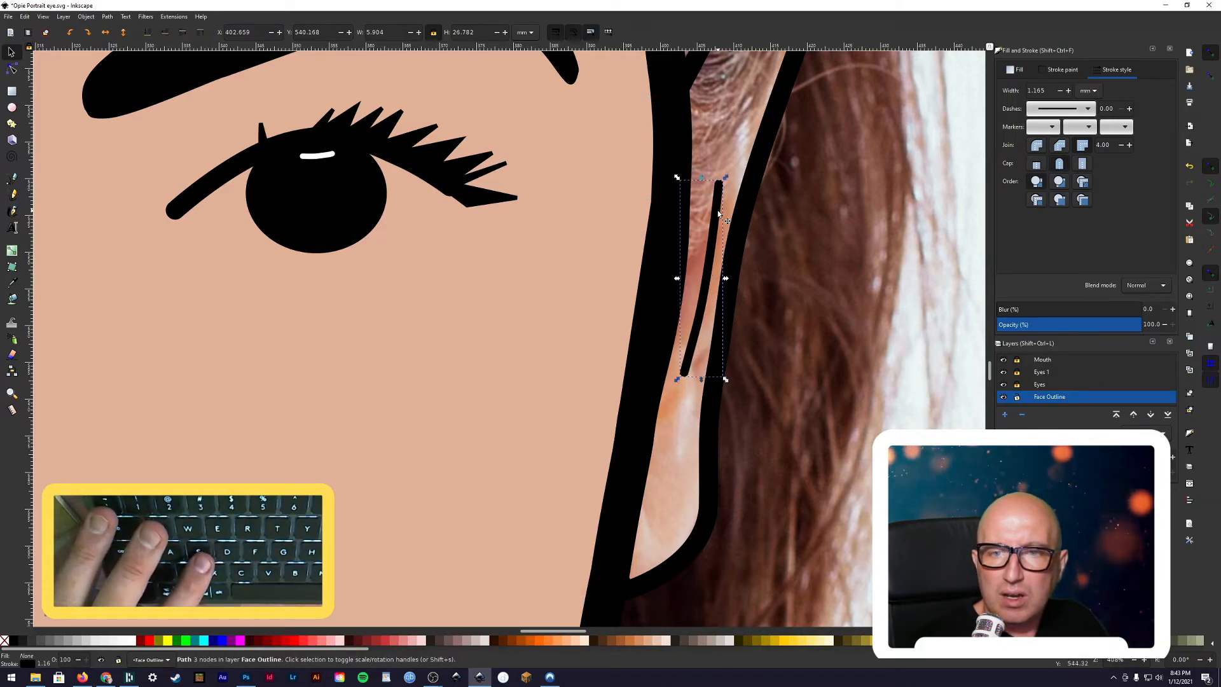
click(1069, 91)
click(1069, 91)
click(1069, 91)
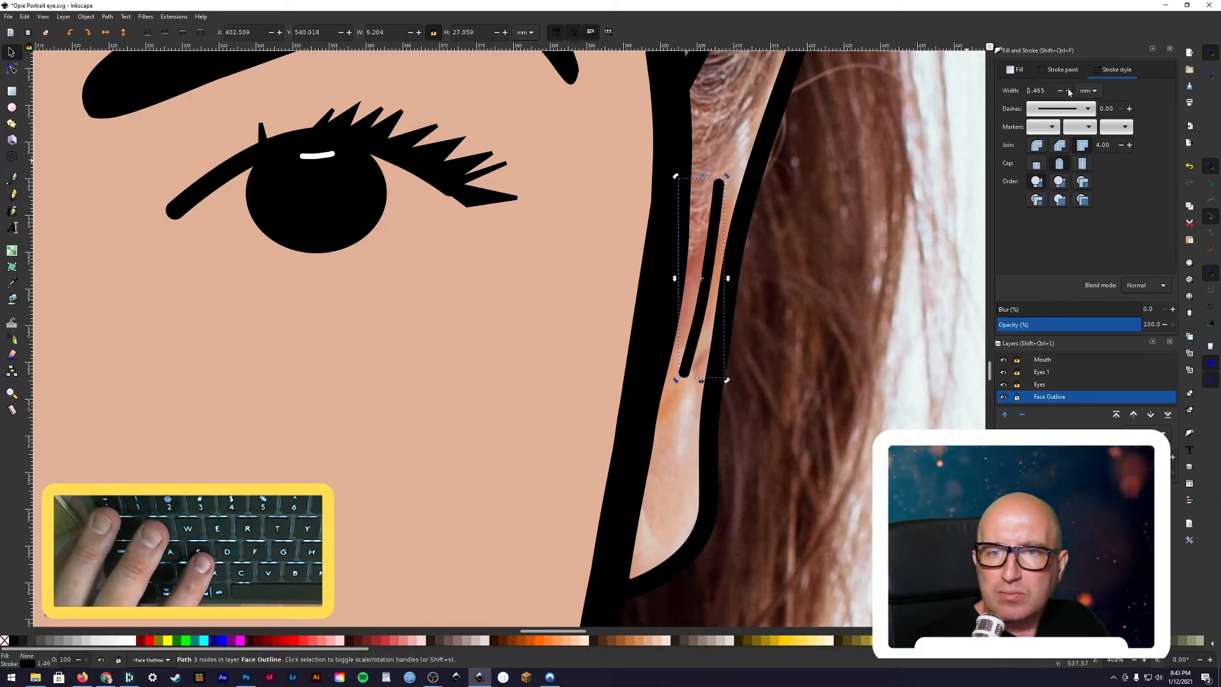
click(1069, 91)
click(1069, 91)
click(1069, 91)
click(1069, 91)
click(1069, 91)
- Reposition the inner-ear line within the ear, fine-tune its lower curve by its nodes and deselect it
drag(710, 316, 703, 274)
key(n)
drag(690, 335, 694, 344)
scroll(700, 369, down, 4)
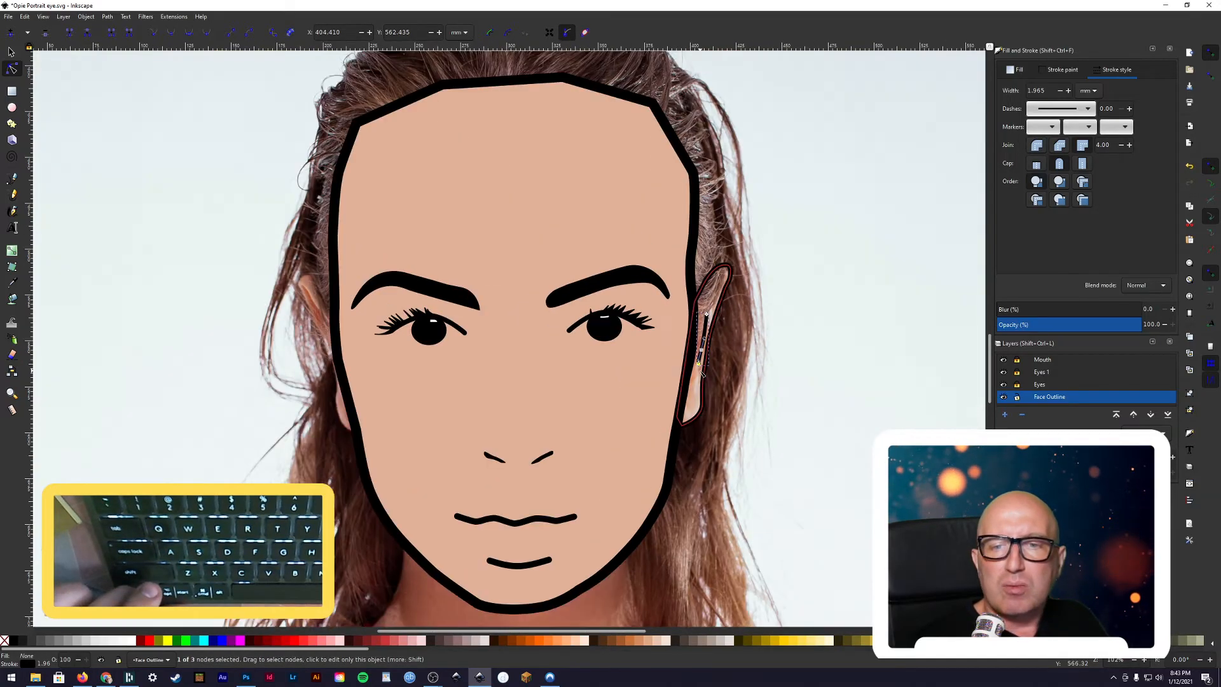
scroll(703, 374, down, 1)
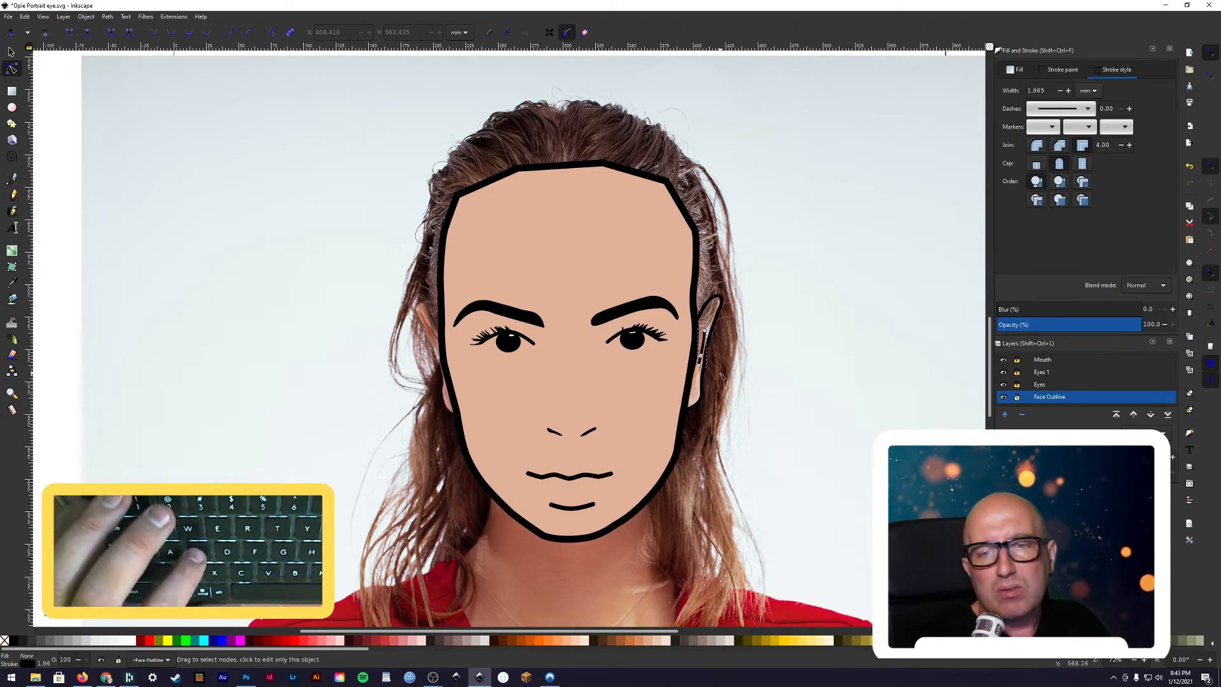
click(725, 374)
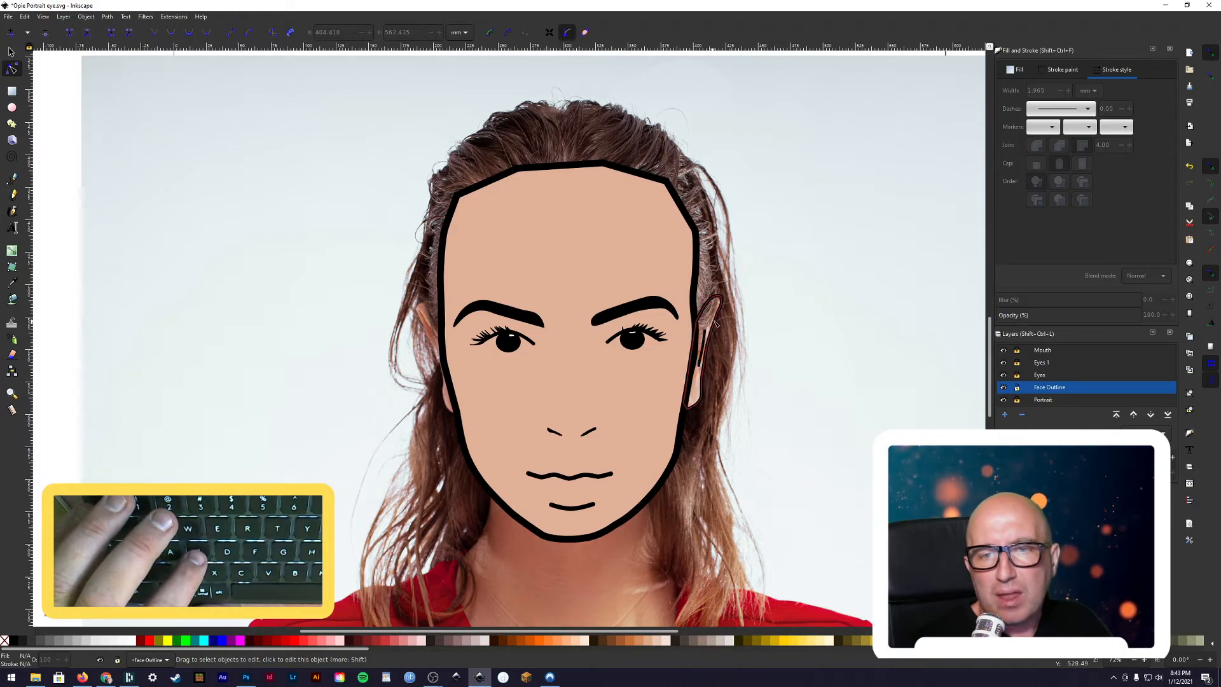
- Fill the ear outline with the face's skin tone #e0b198, undo it once and apply the same tone again
key(s)
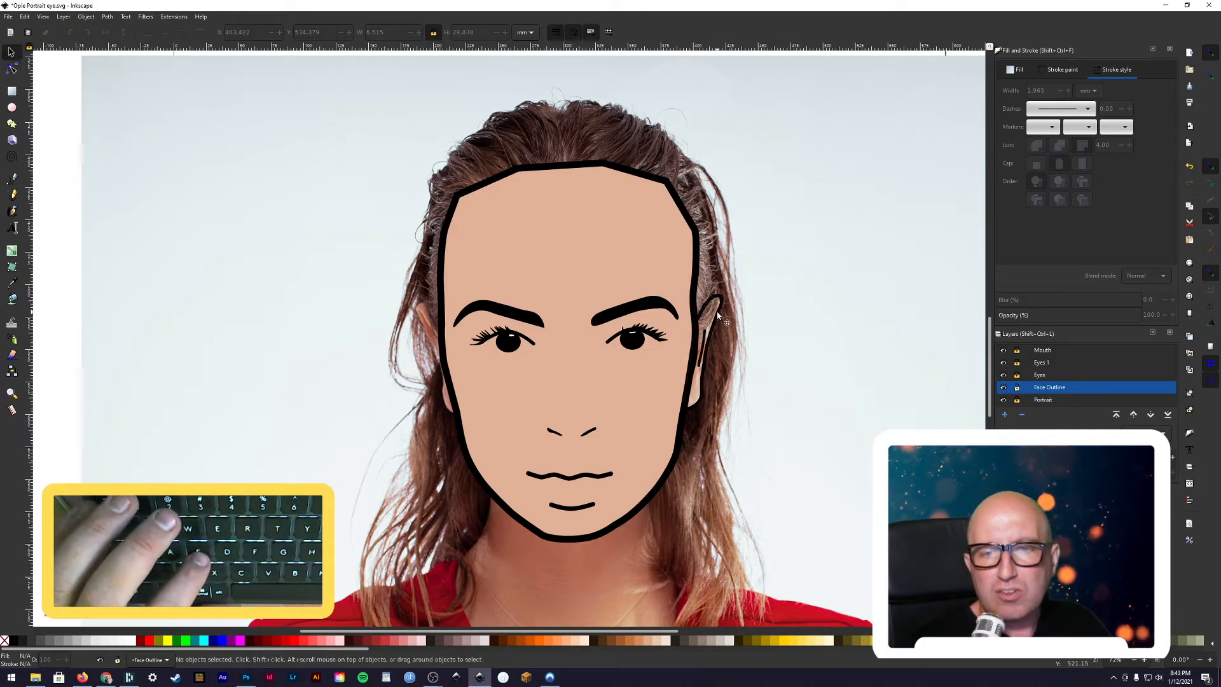
click(717, 314)
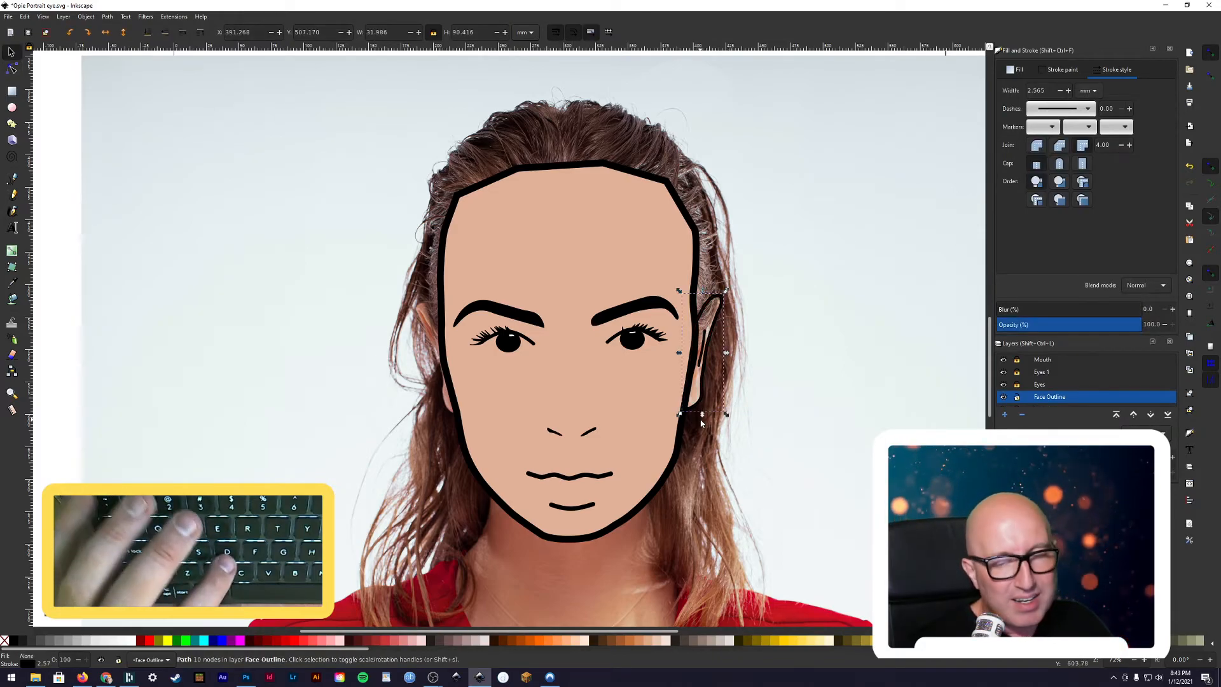
click(11, 284)
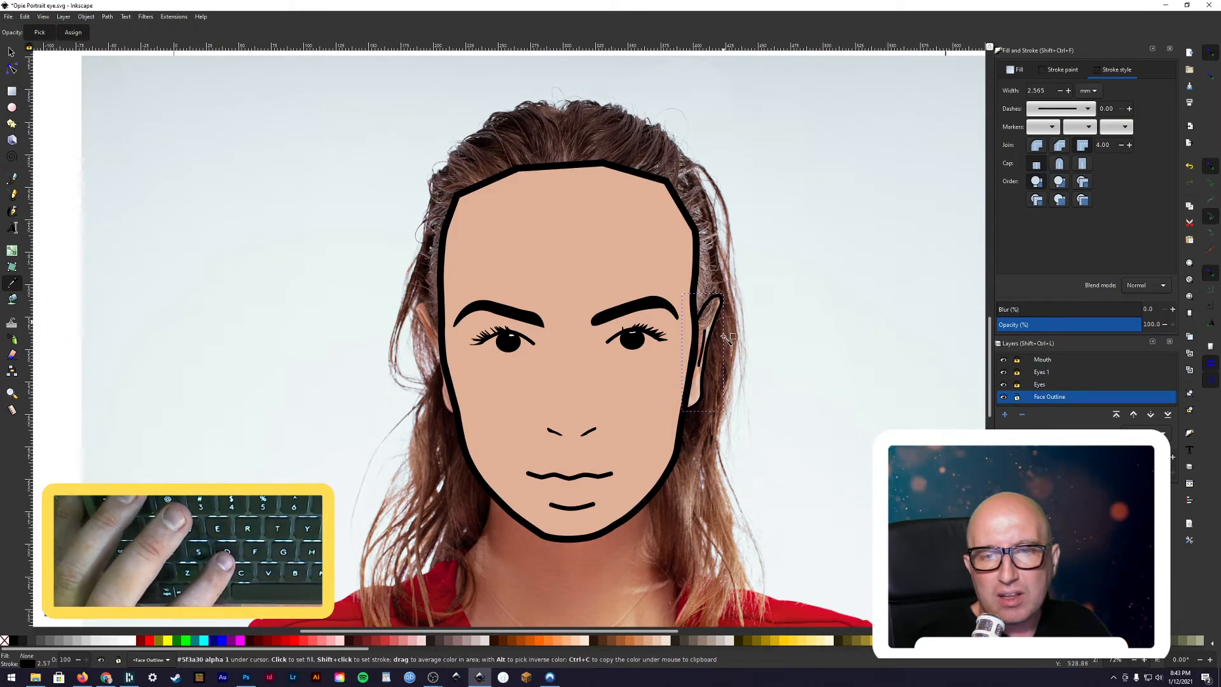
click(656, 395)
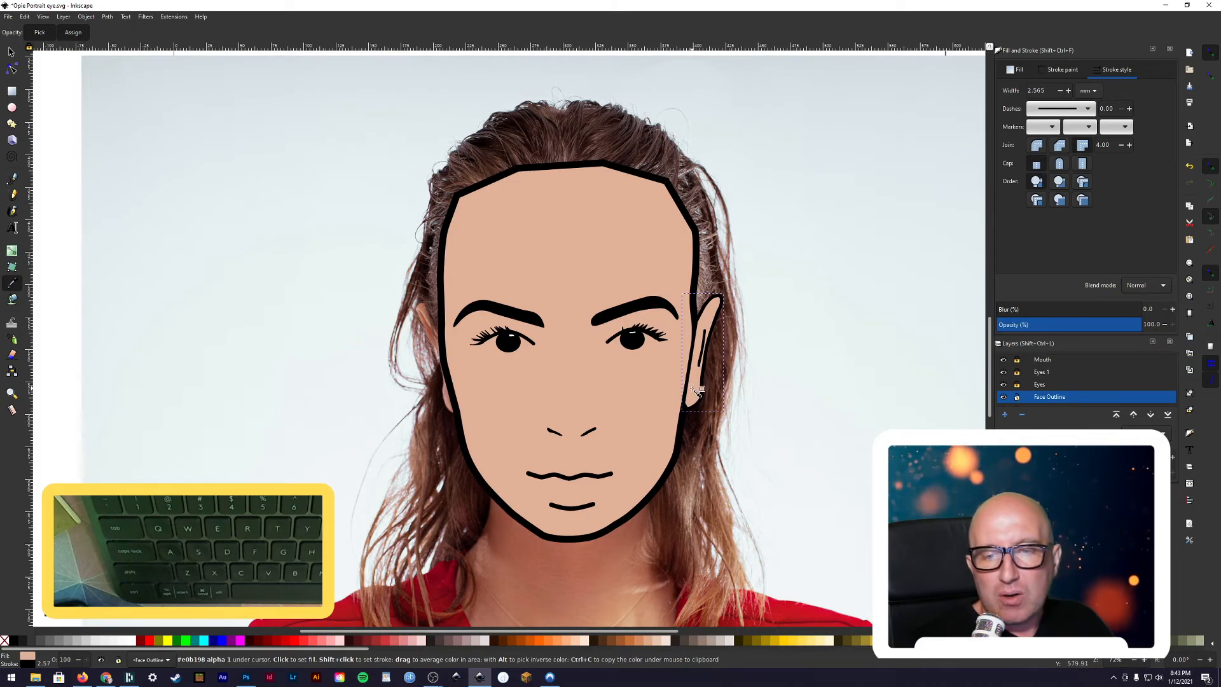
key(ctrl+z)
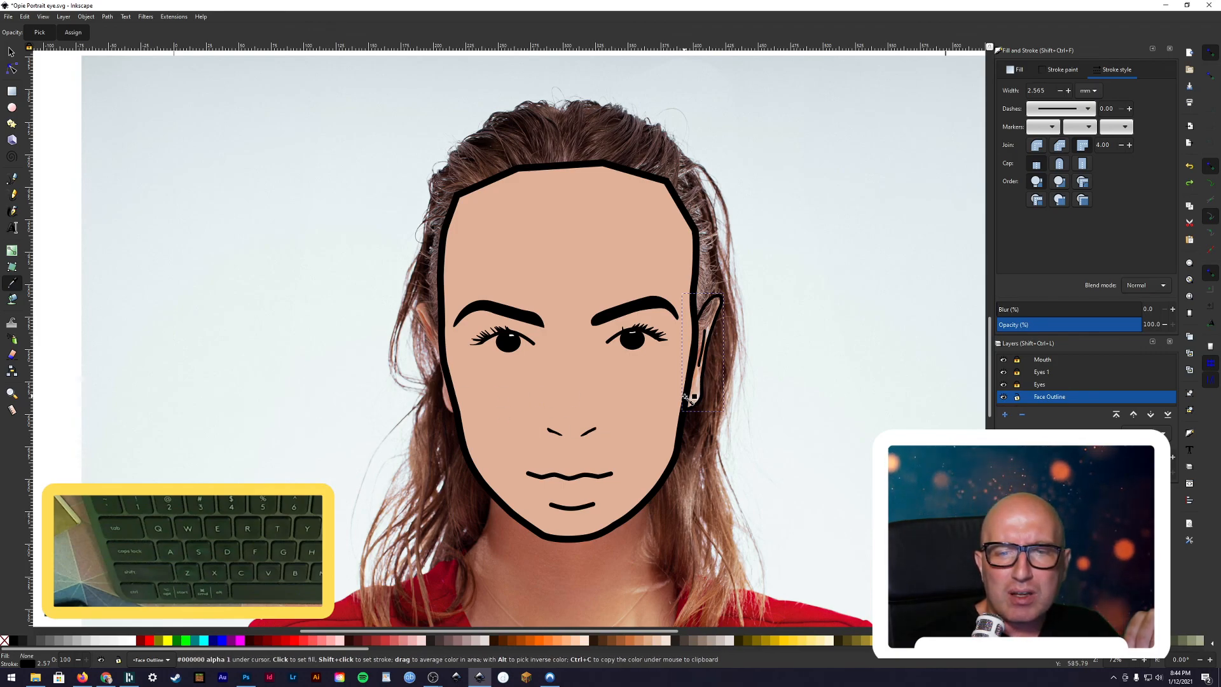
click(660, 396)
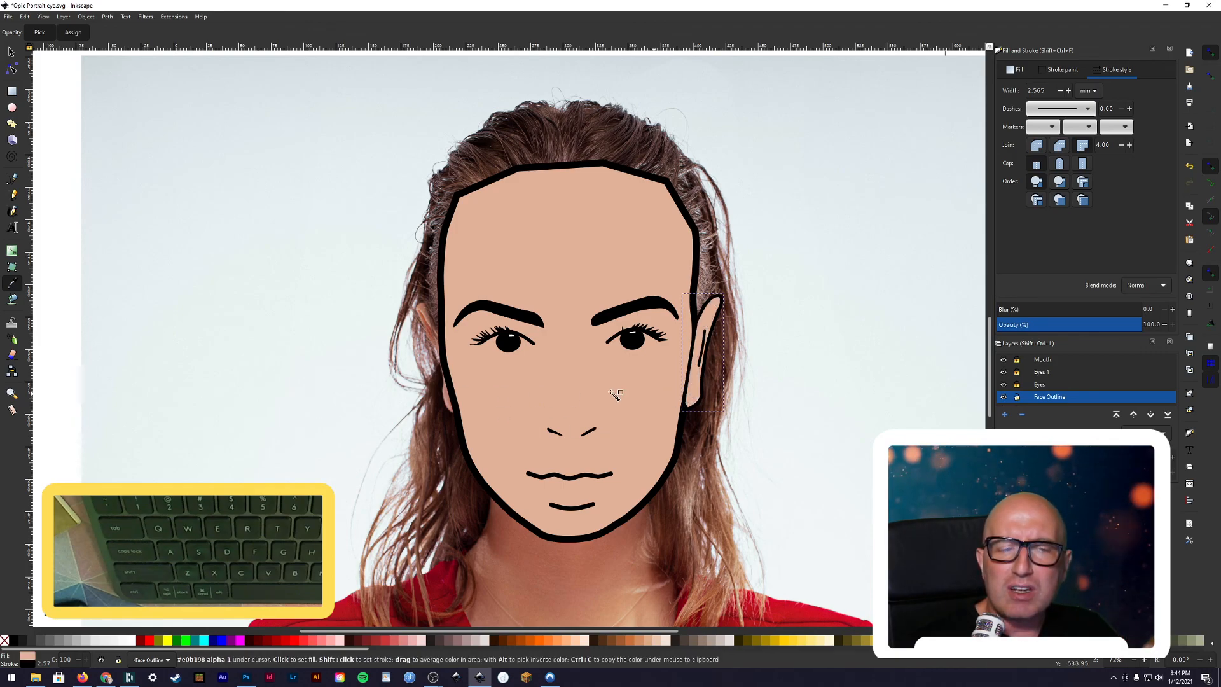